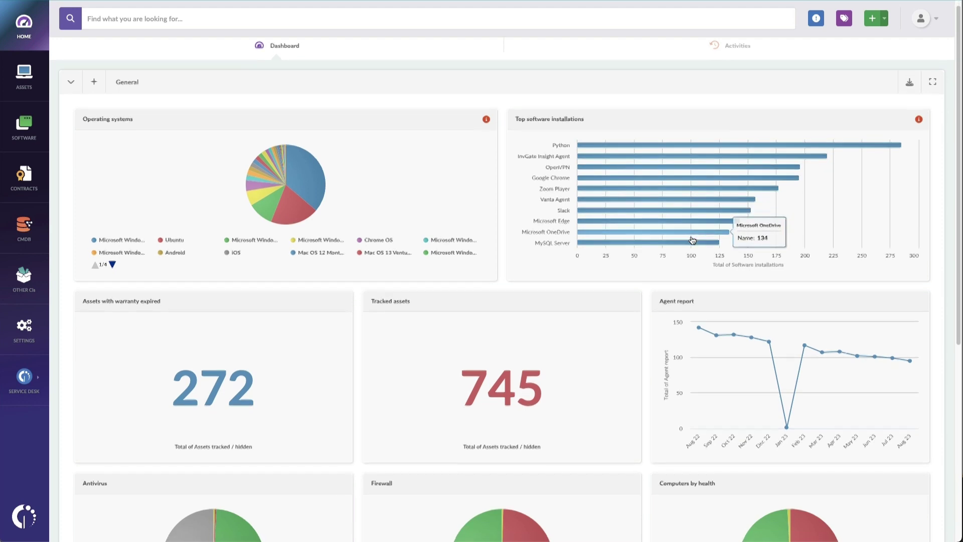
Search the owner's name and filter the asset list to that owner's 5 assets (USD 1,899.99).
scroll(692, 240, down, 4)
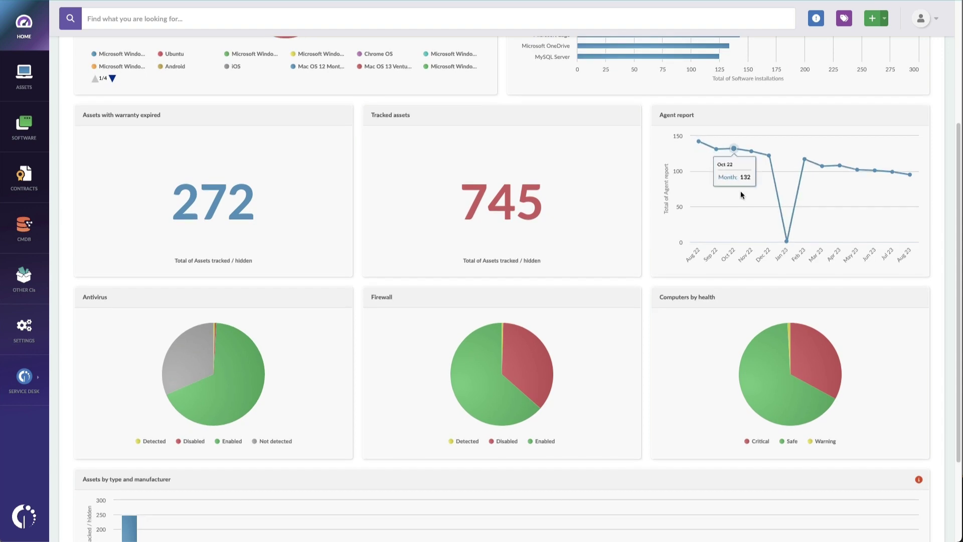
mouse_move(531, 366)
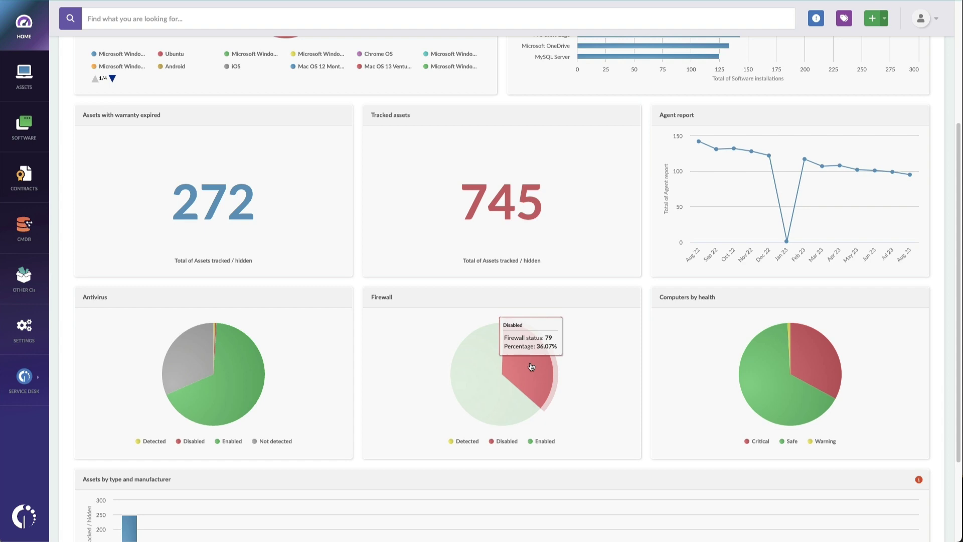
mouse_move(829, 360)
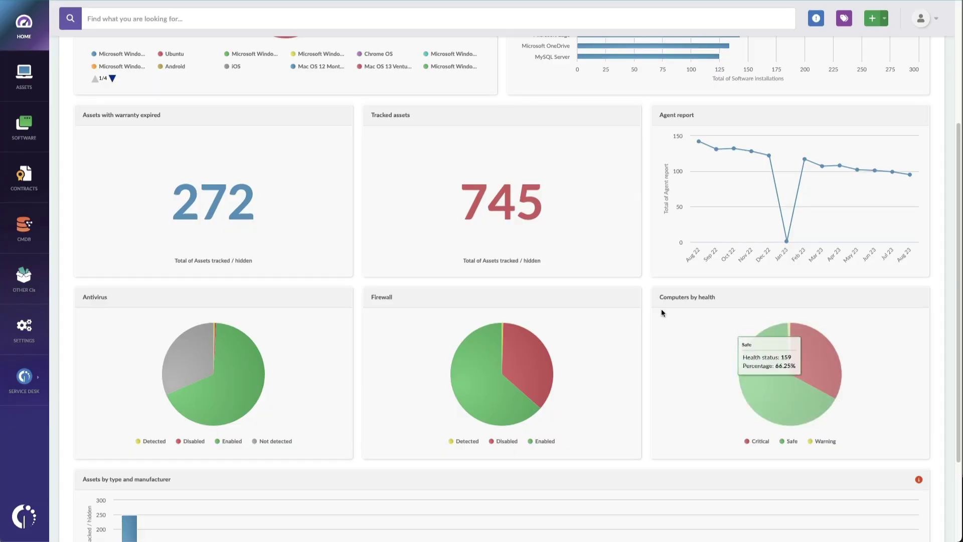
click(287, 17)
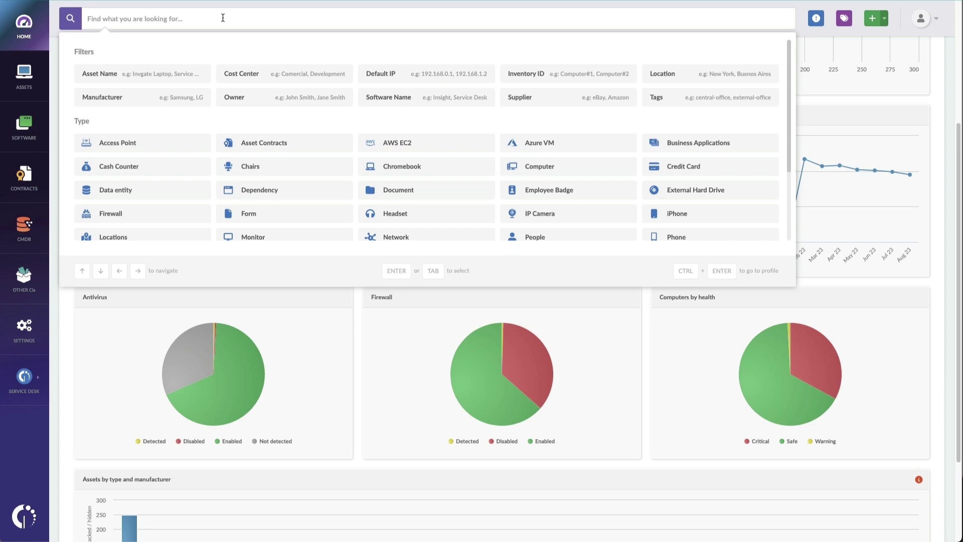
text(nancy)
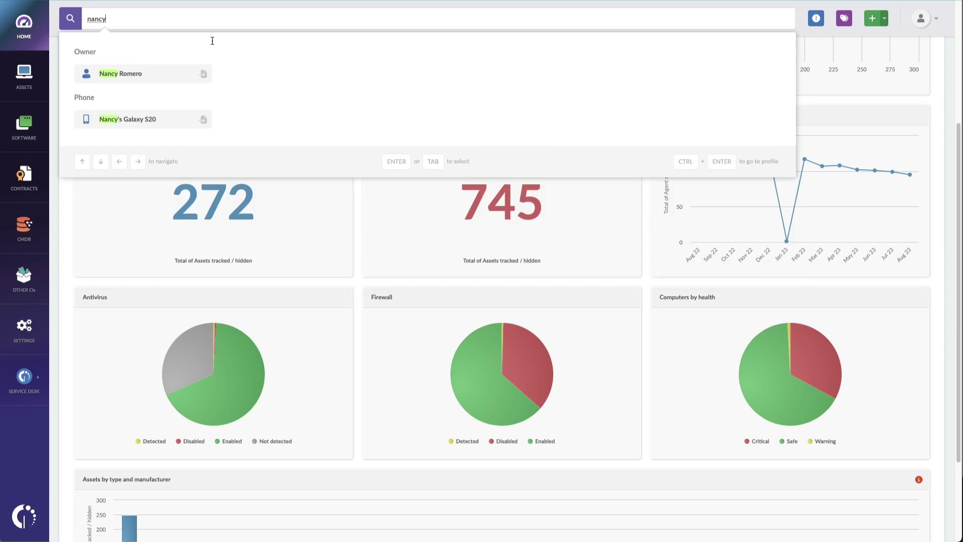
click(182, 72)
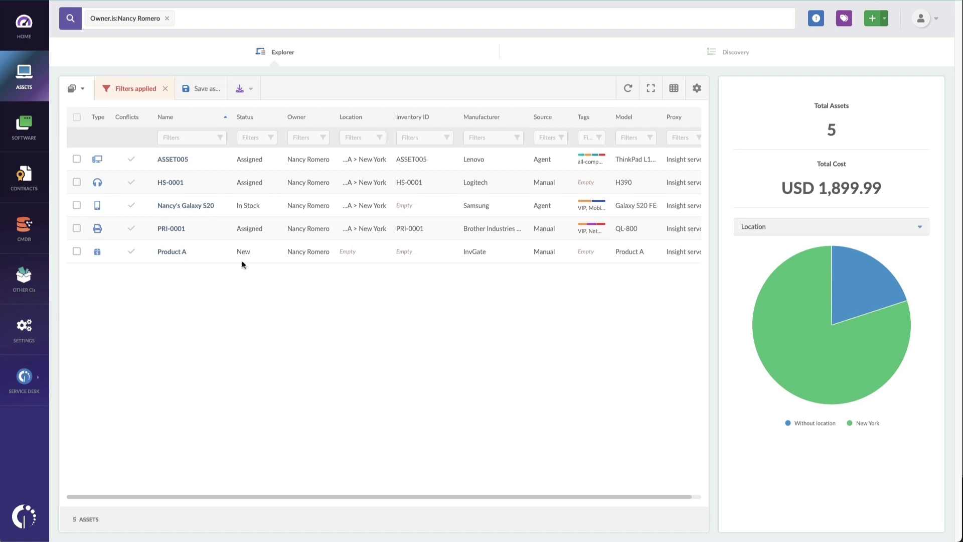
Replace the owner filter with Location is New York, showing 129 assets worth USD 51,699.99.
click(167, 19)
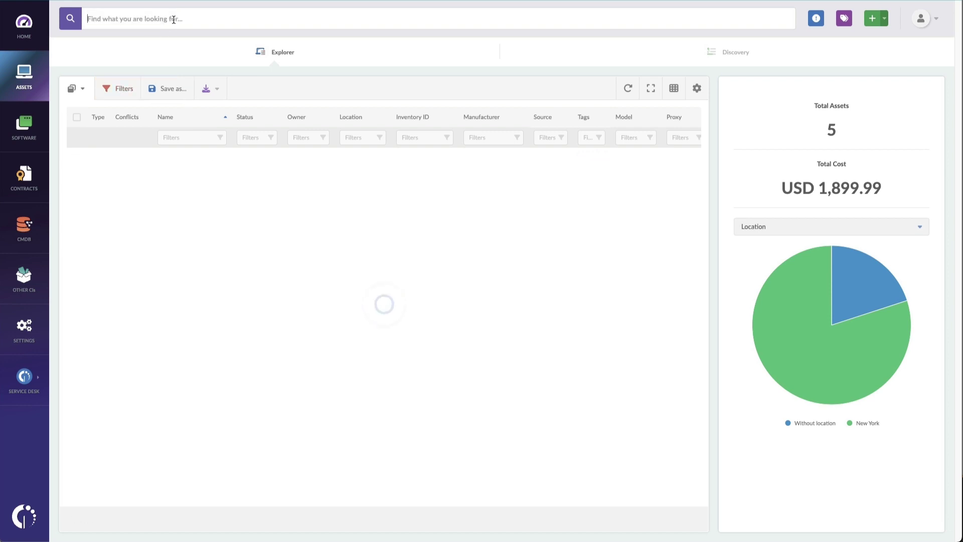
click(174, 20)
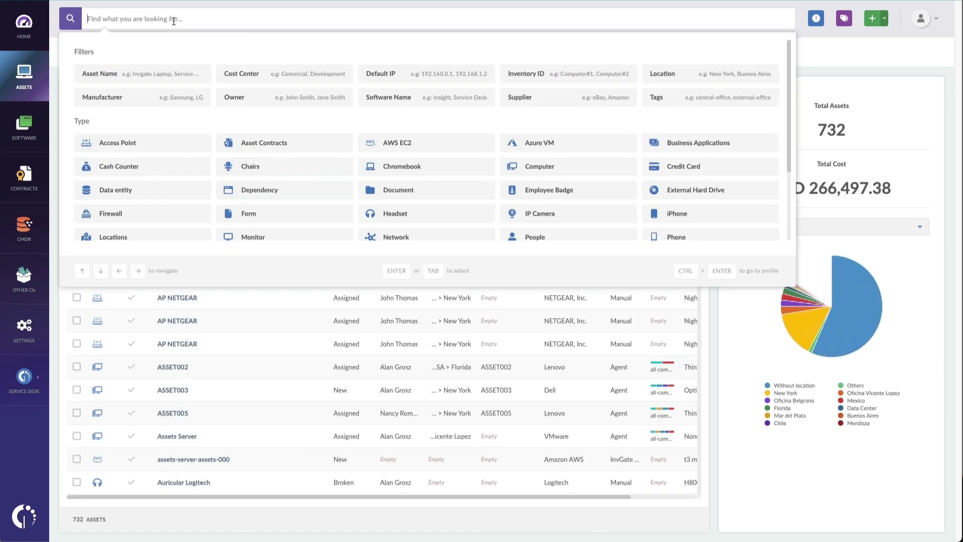
text(location)
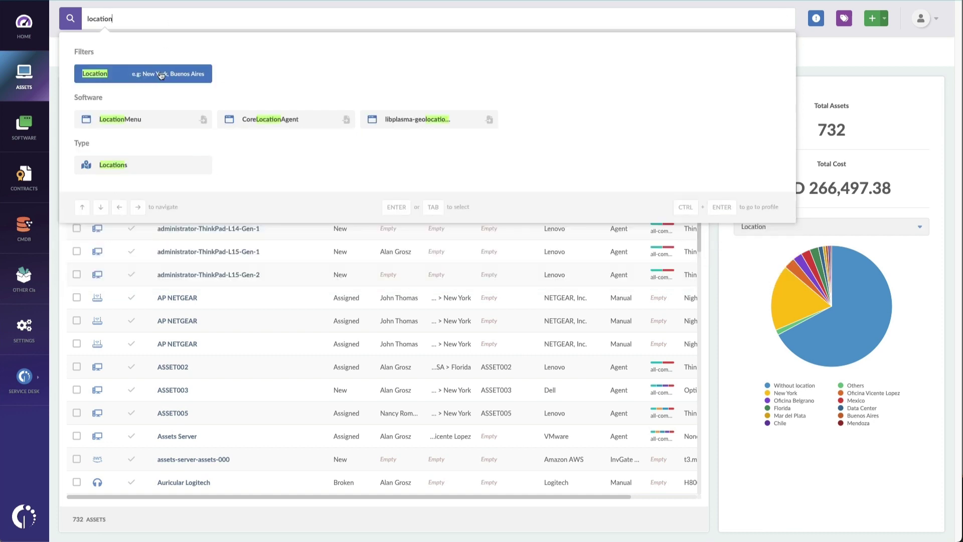
click(155, 73)
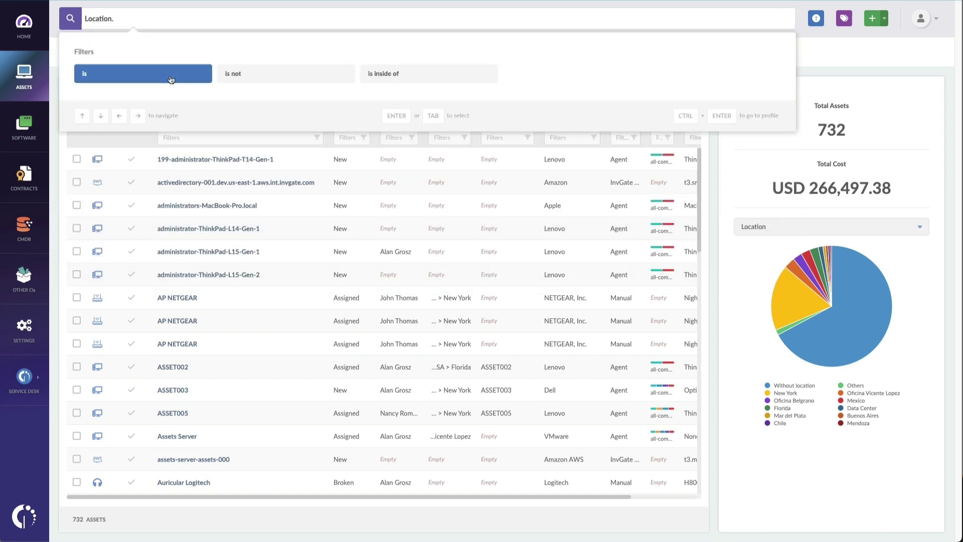
click(171, 79)
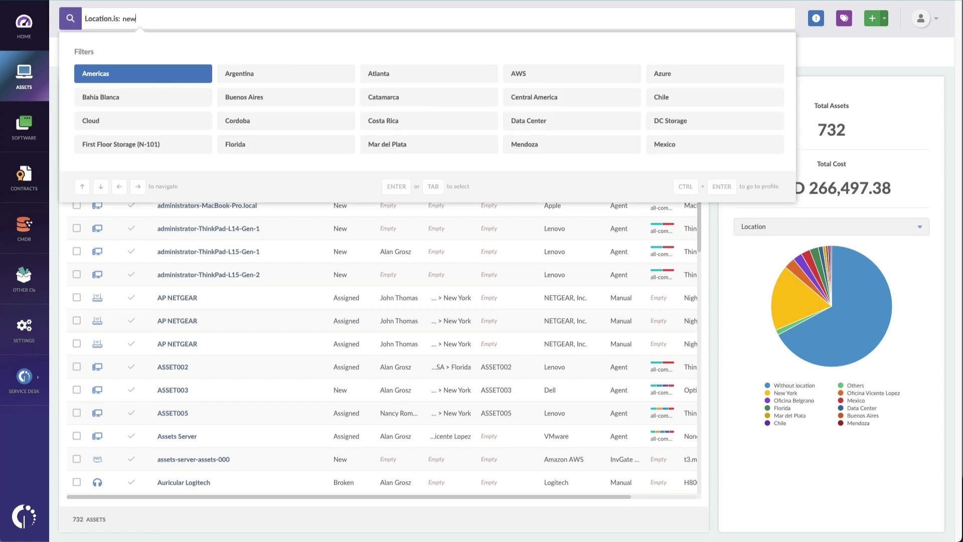
text(new york)
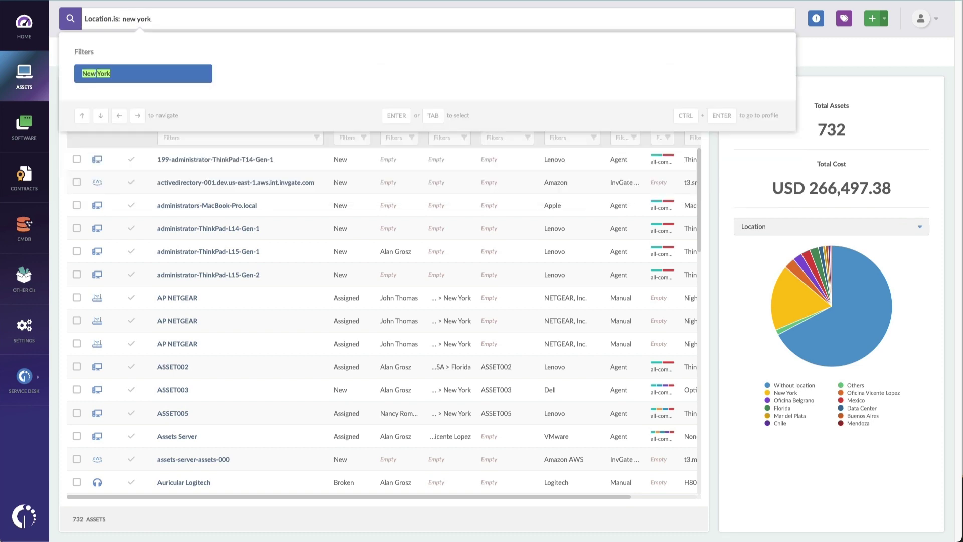
click(174, 73)
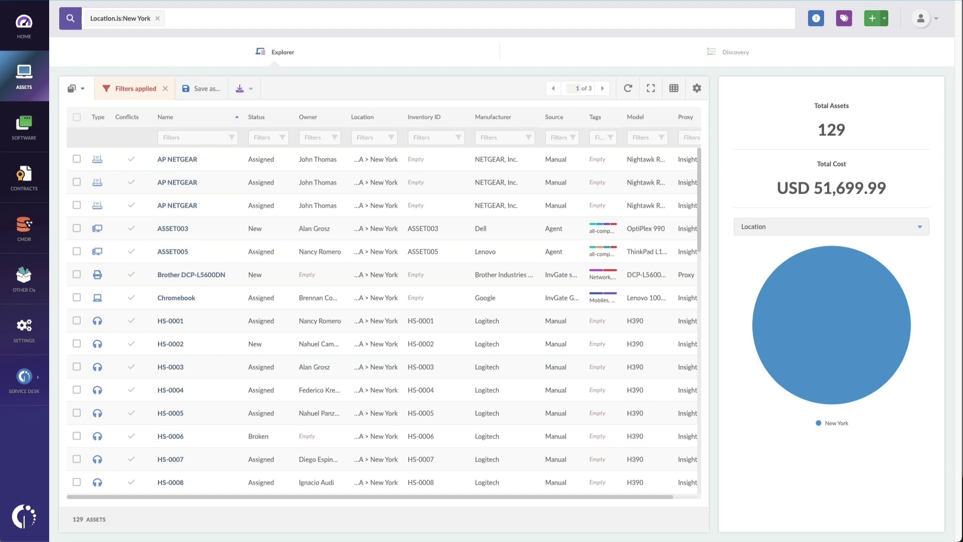
drag(866, 129, 821, 128)
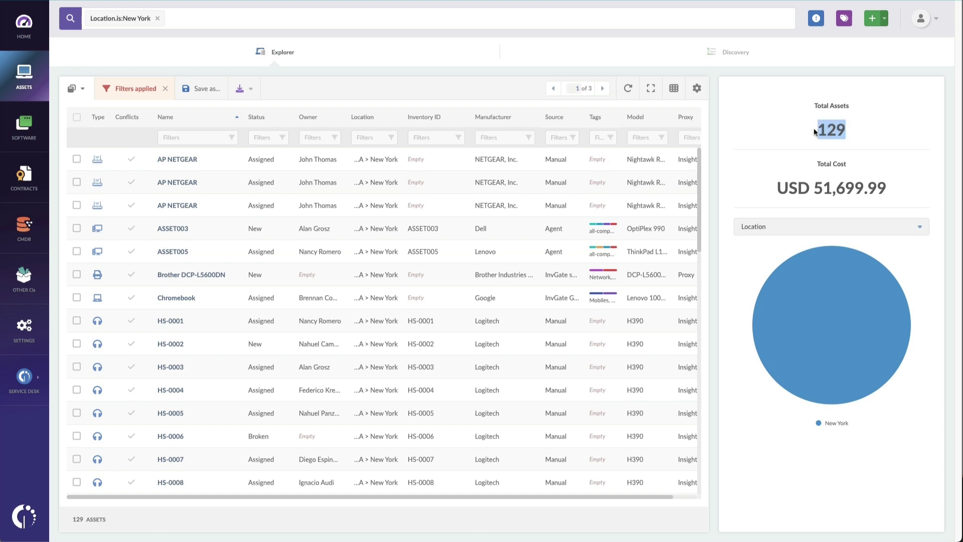
Add an Open Tickets greater than 0 filter, narrowing the New York assets to 6.
click(287, 22)
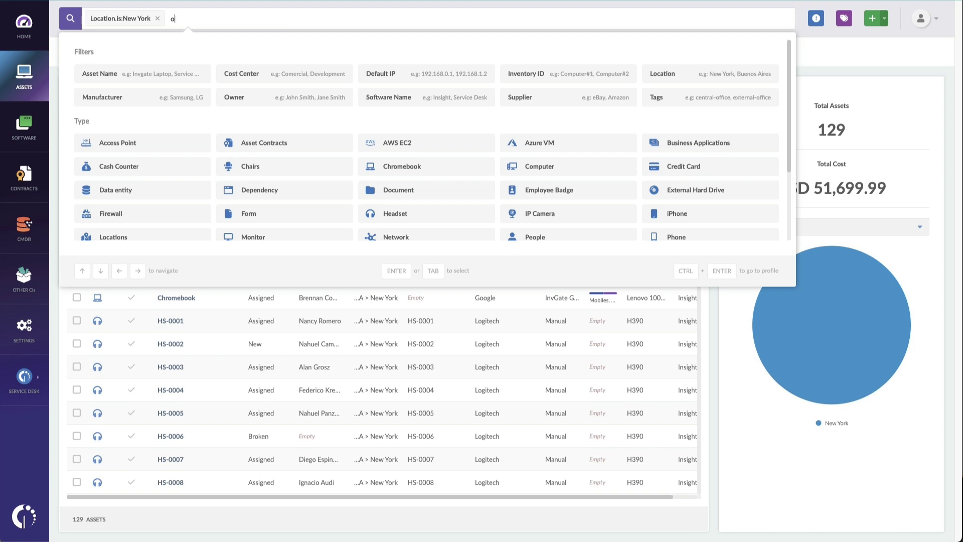
click(213, 73)
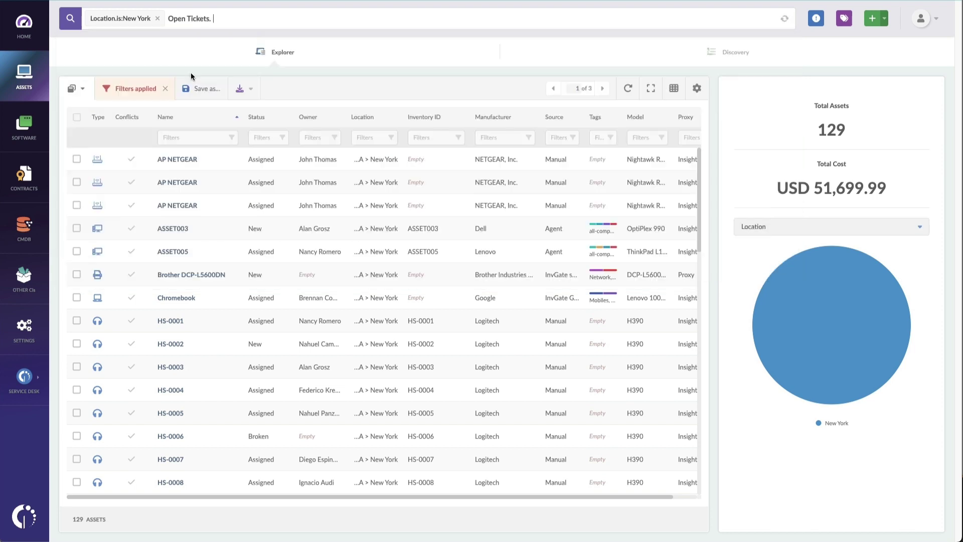
click(529, 75)
key(Return)
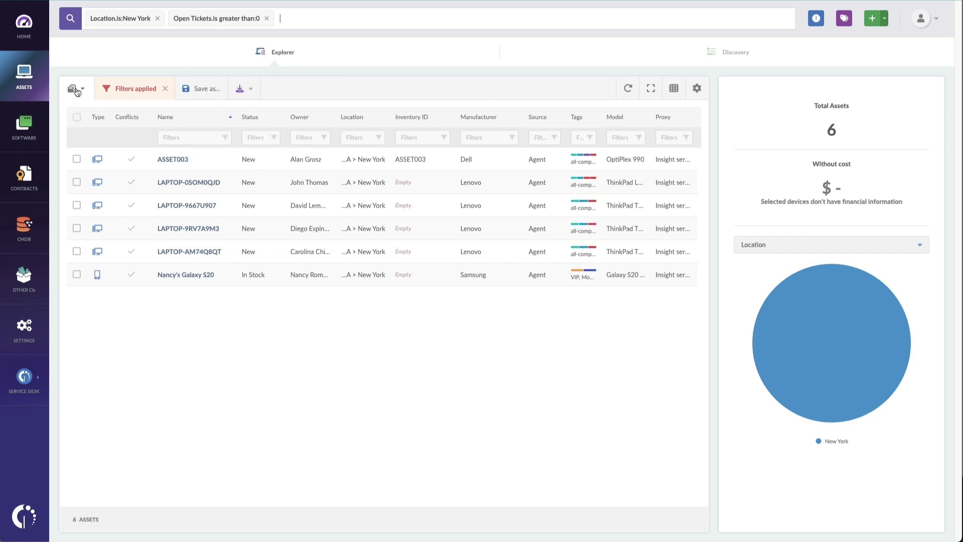
click(31, 79)
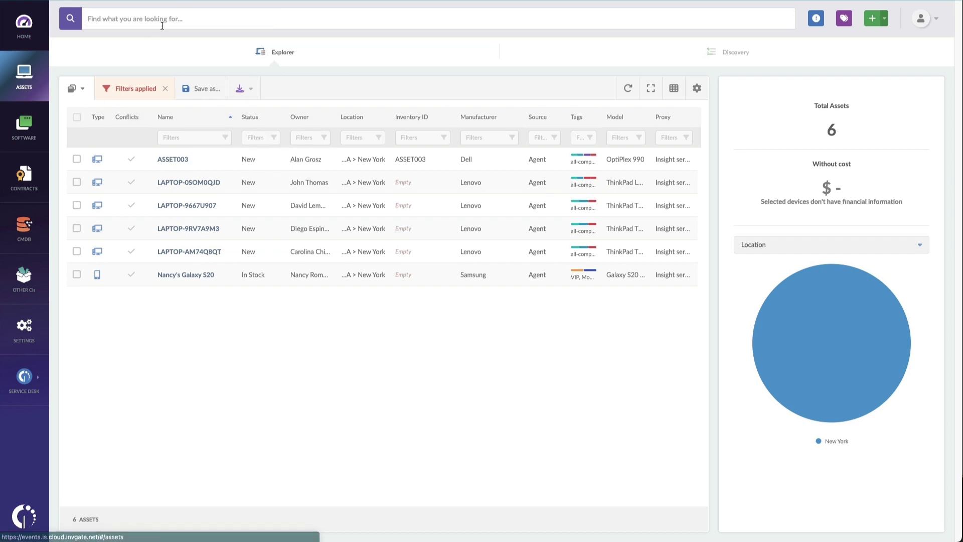
Filter assets by the owner again and open ASSET005's Software list of 98 installations.
click(164, 24)
text(nancy)
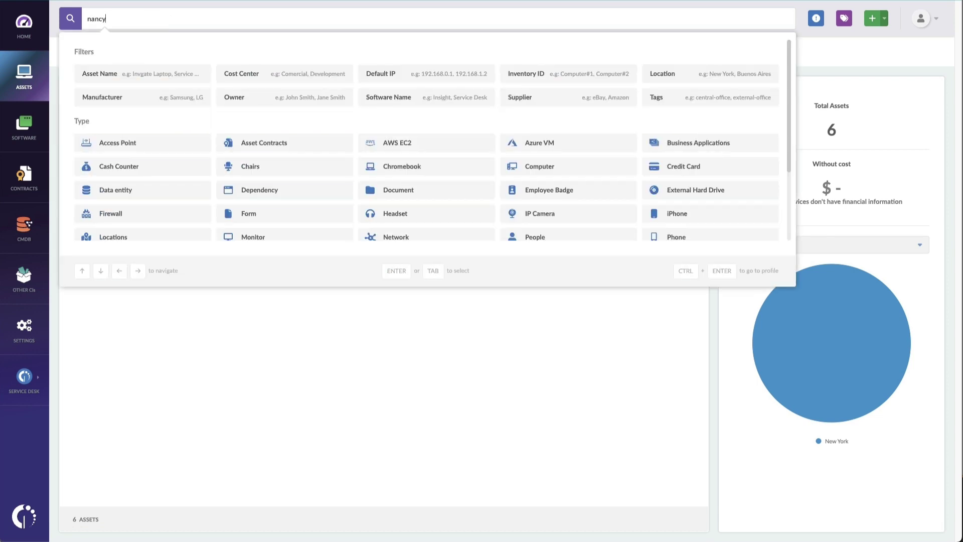
click(158, 70)
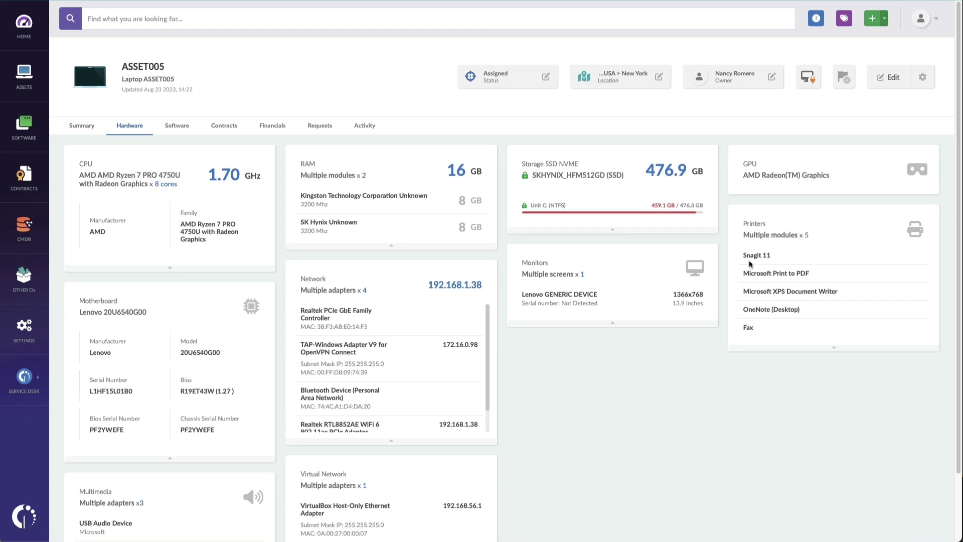
click(167, 129)
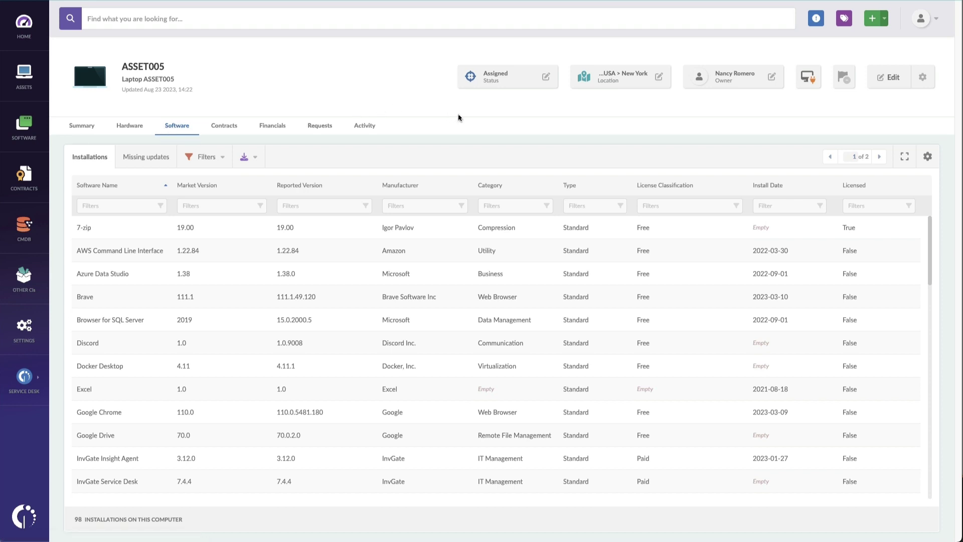
Change ASSET005's lifecycle status to In Repair.
click(545, 77)
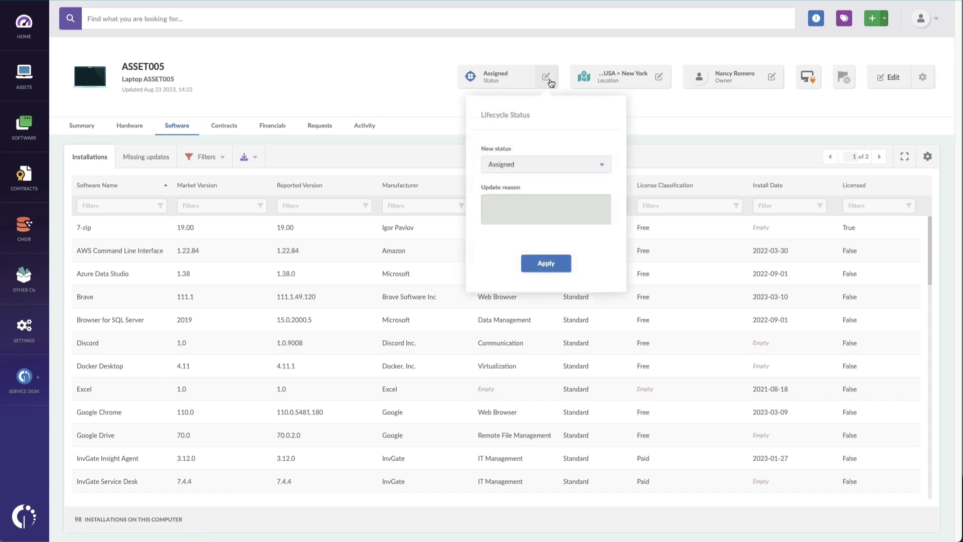
click(547, 162)
scroll(530, 298, down, 1)
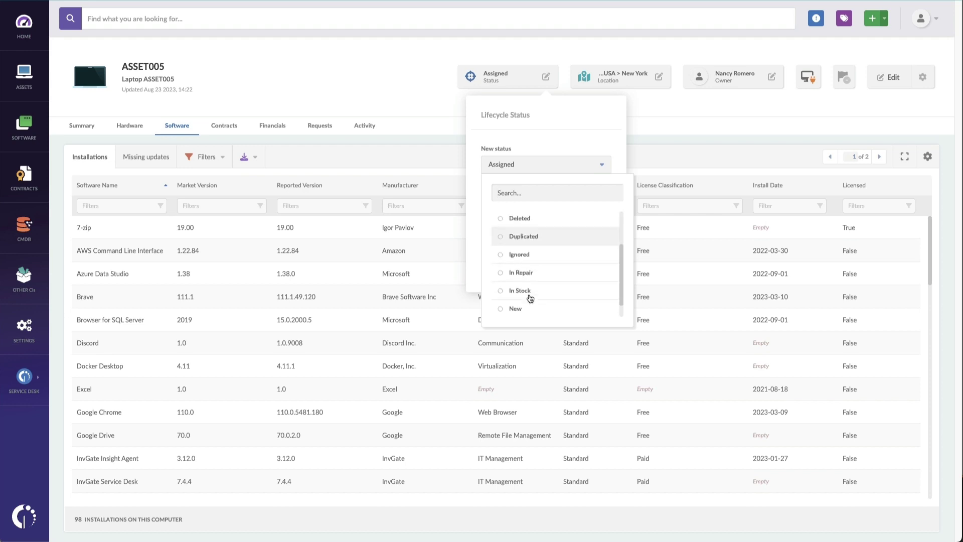
click(532, 276)
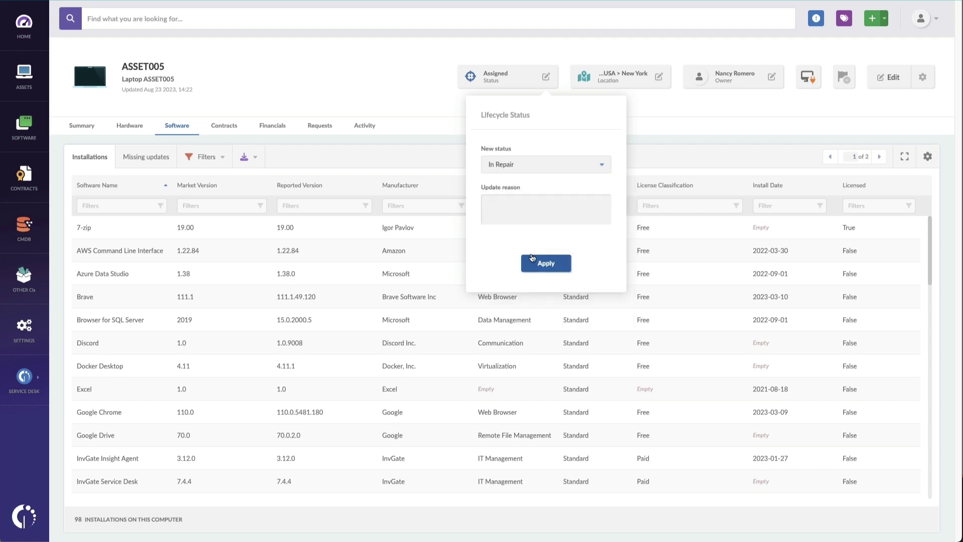
click(546, 264)
Move the laptop to New York's Workbench, set its owner to None, and open Remote Desktop options.
click(664, 81)
click(722, 197)
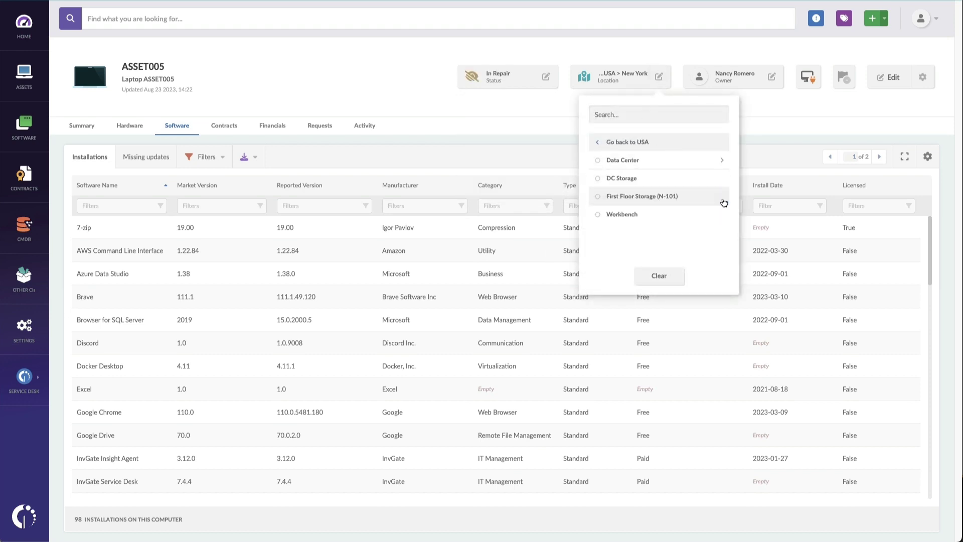
click(673, 214)
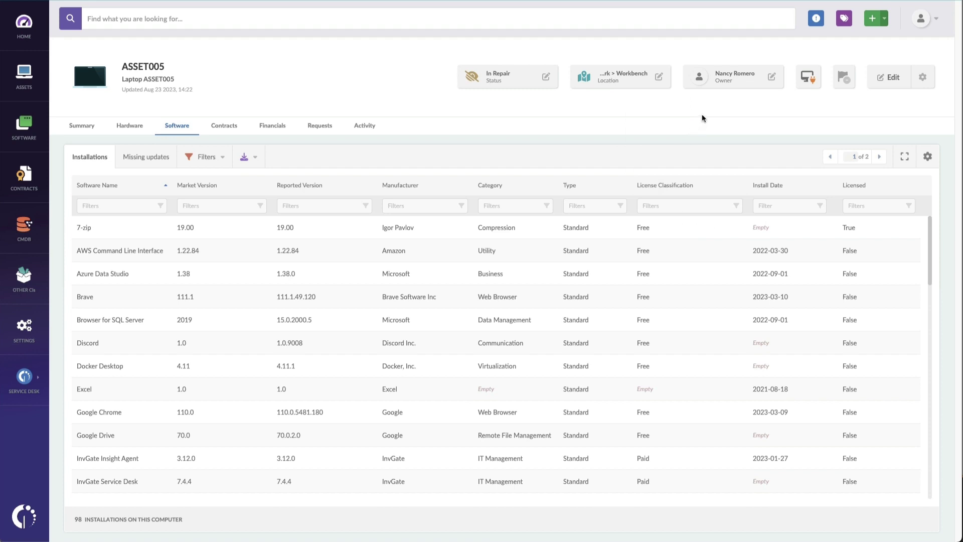
click(771, 76)
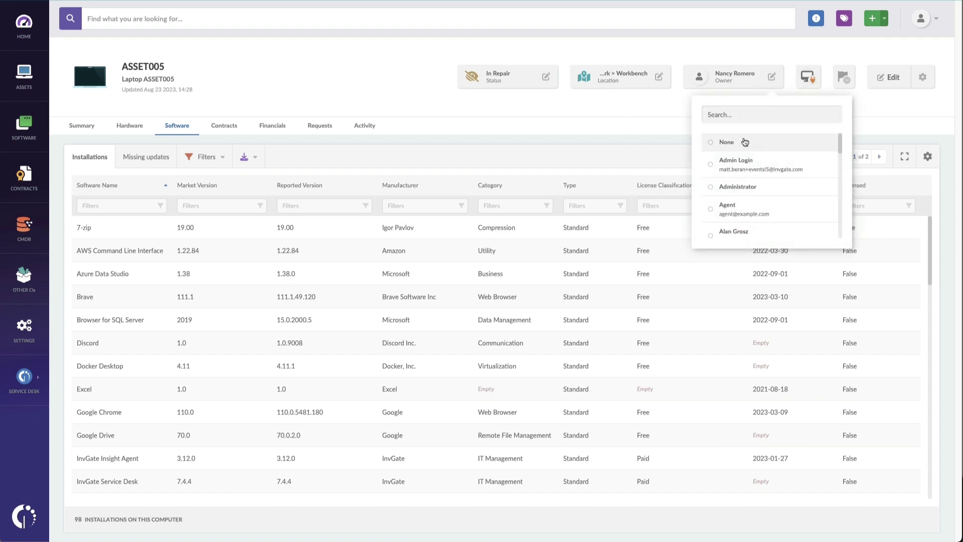
click(744, 142)
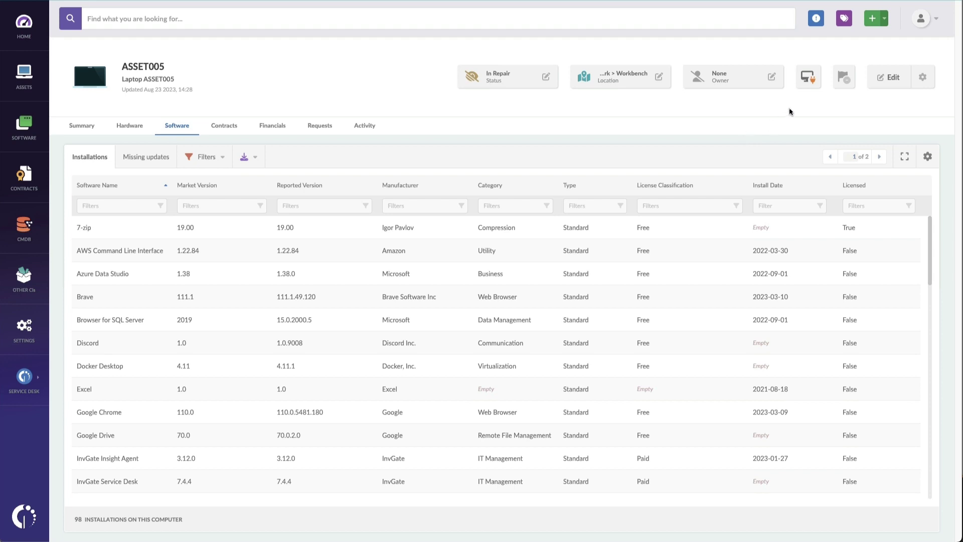
click(812, 82)
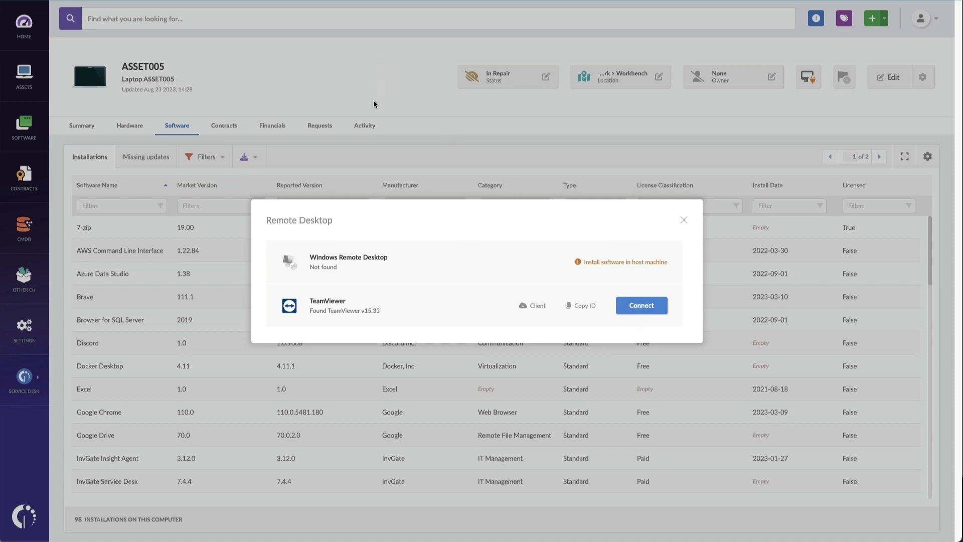
Close the Remote Desktop dialog and list ASSET005's requests, like 'I need a new computer'.
click(684, 220)
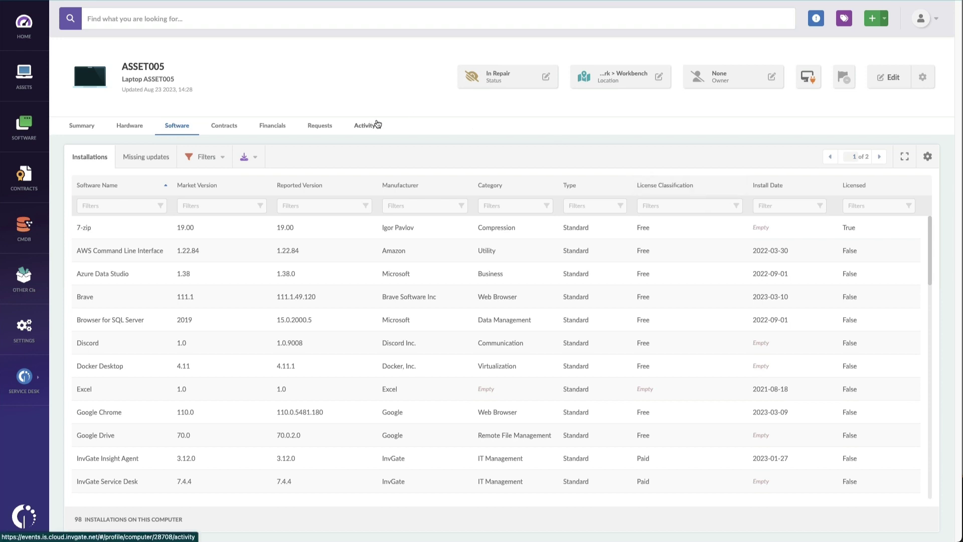
click(85, 129)
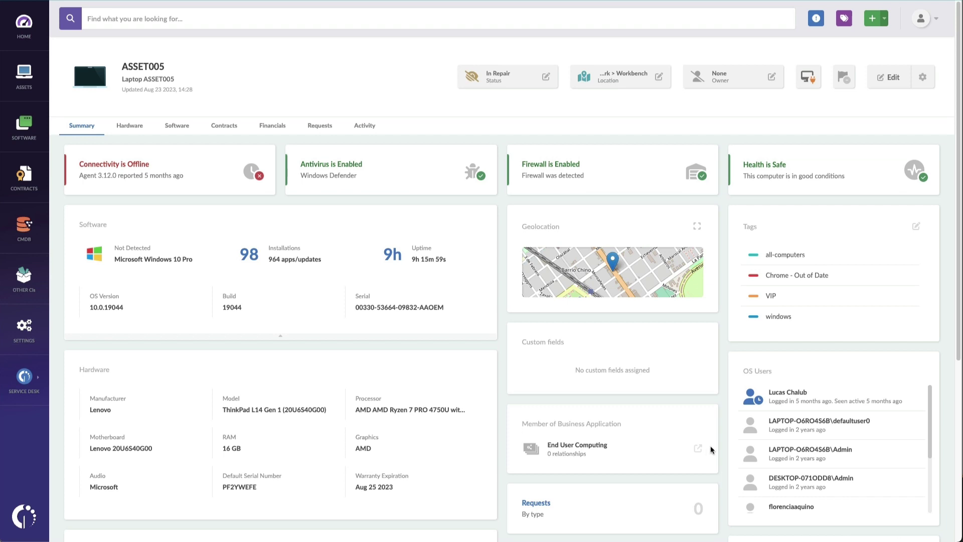
mouse_move(781, 402)
click(324, 127)
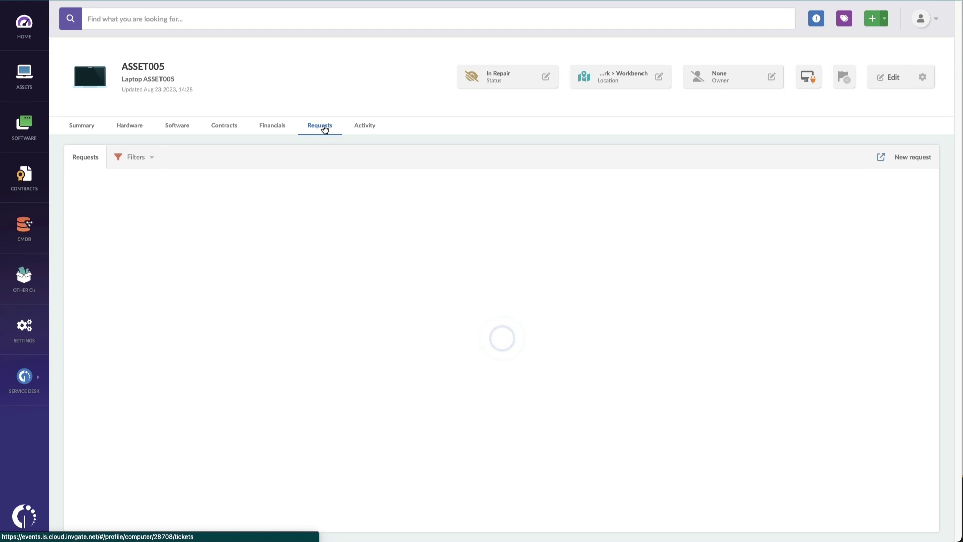
Open ASSET005's Activity log and scroll from the owner and Workbench changes to agent IP updates.
click(365, 130)
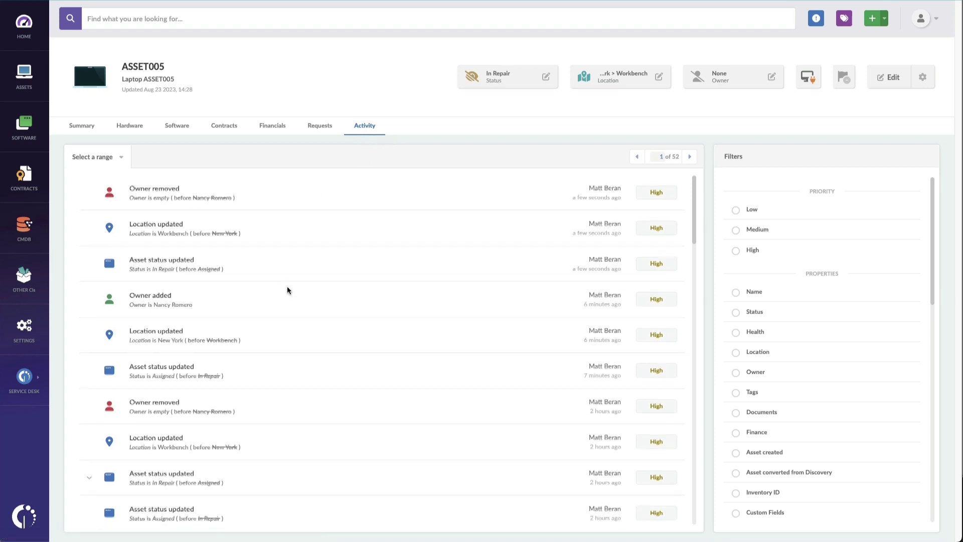
scroll(287, 290, down, 2)
scroll(287, 290, down, 15)
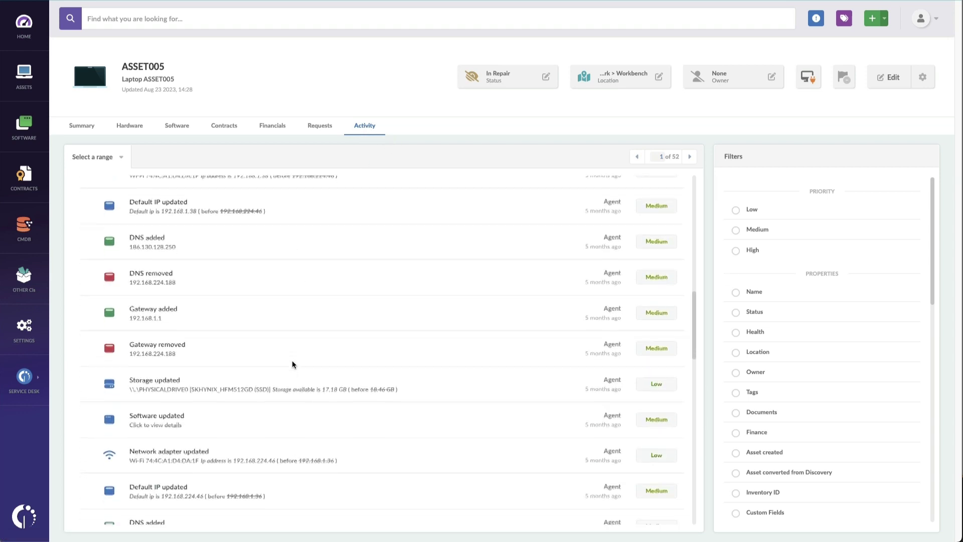
scroll(294, 363, down, 2)
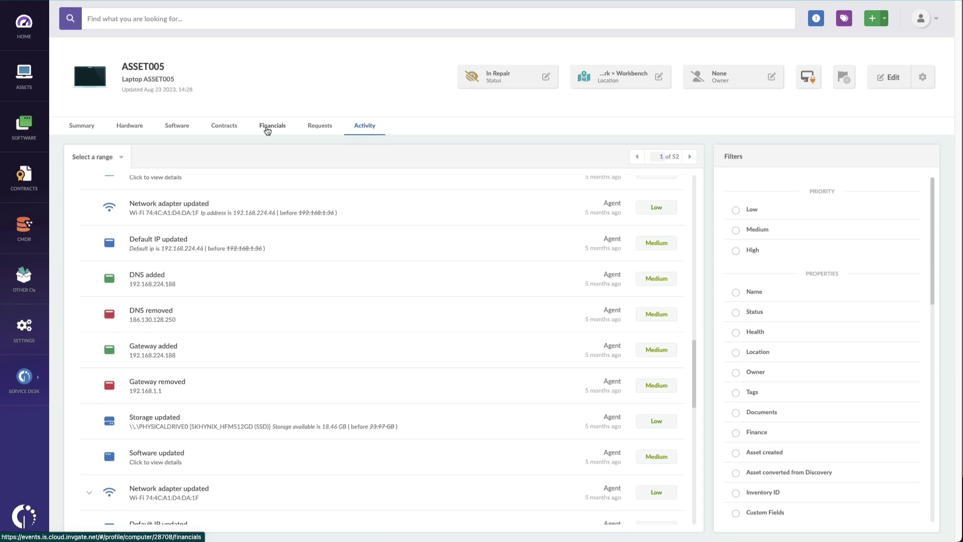
Review ASSET005's Financials, including the warranty expiration date, then return to the Assets explorer.
click(267, 130)
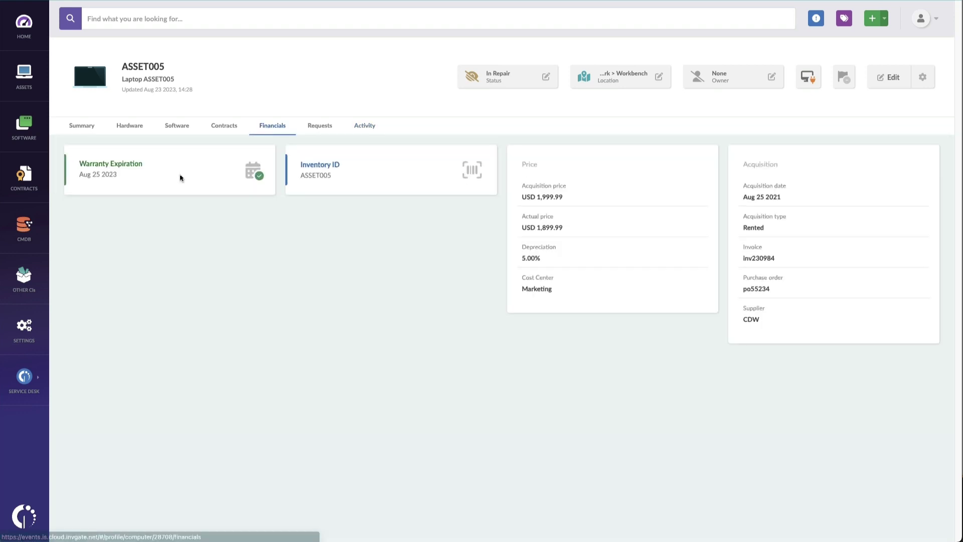
drag(135, 178, 124, 186)
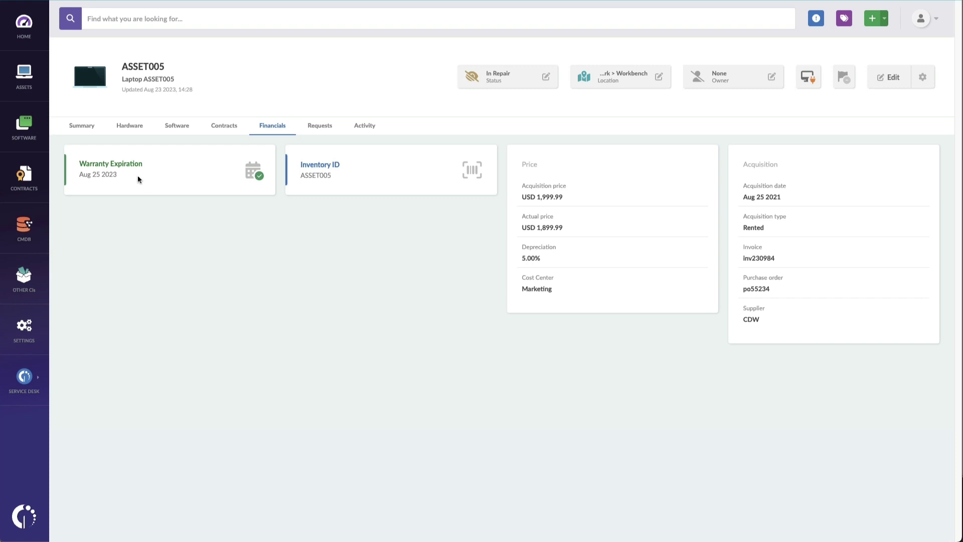
click(30, 81)
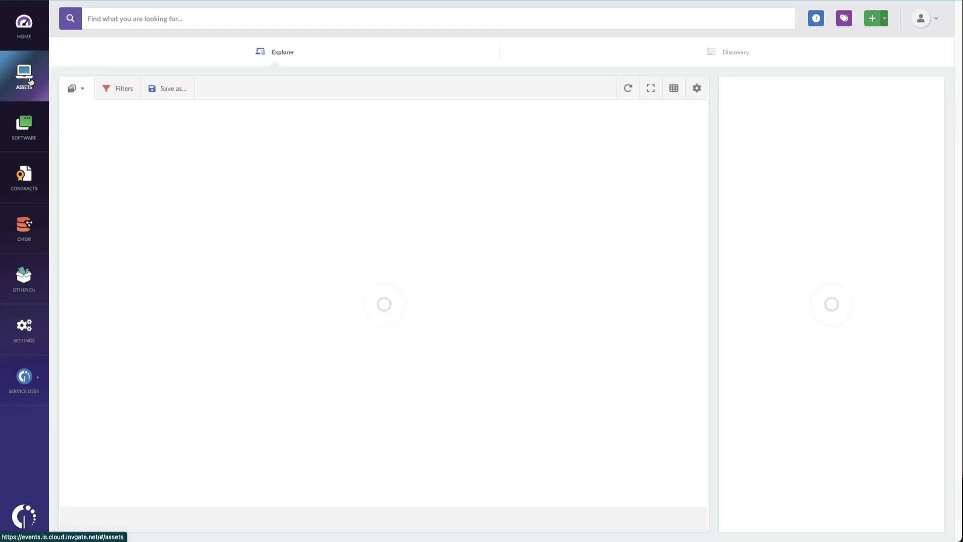
Filter assets to Access Points and open AP NETGEAR, highlighting its MAC and IPv4 192.180.118.85.
click(163, 88)
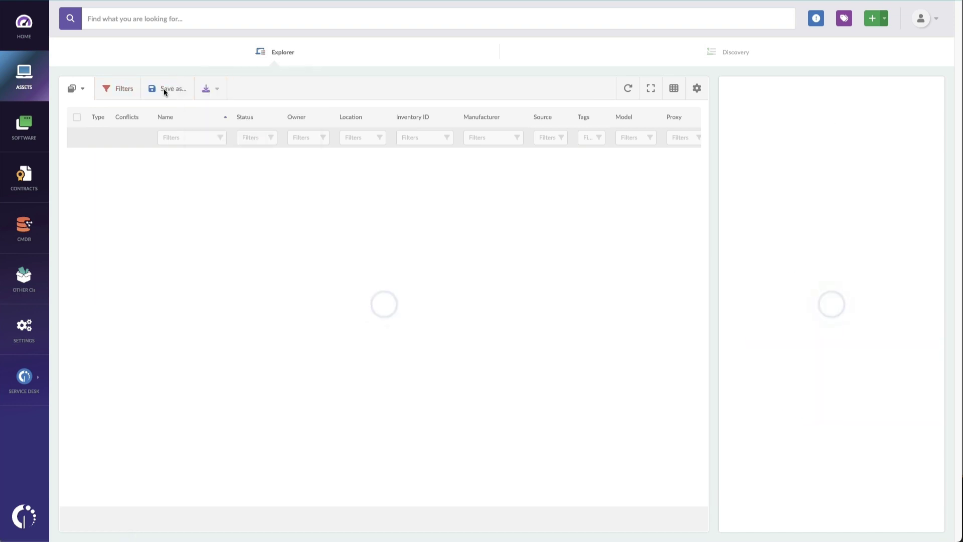
click(175, 19)
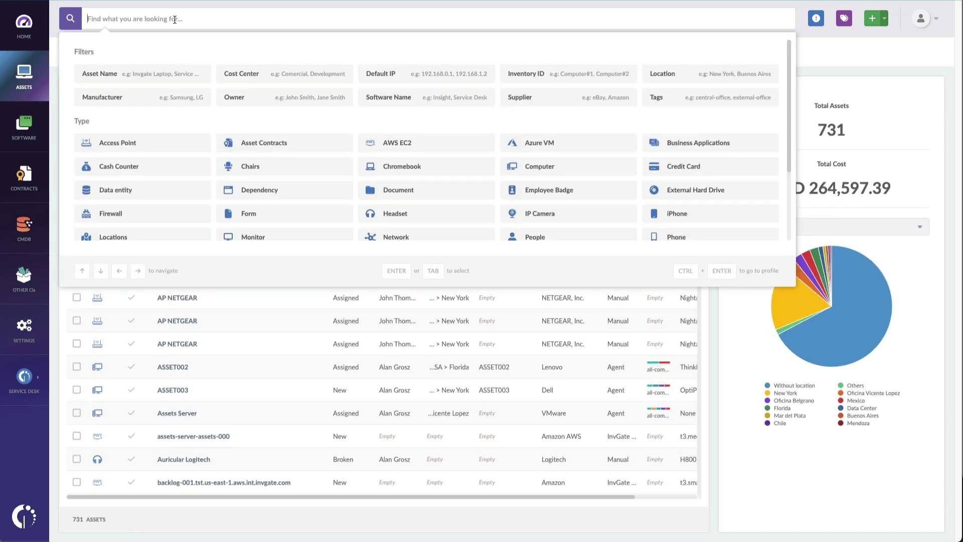
click(155, 143)
click(177, 159)
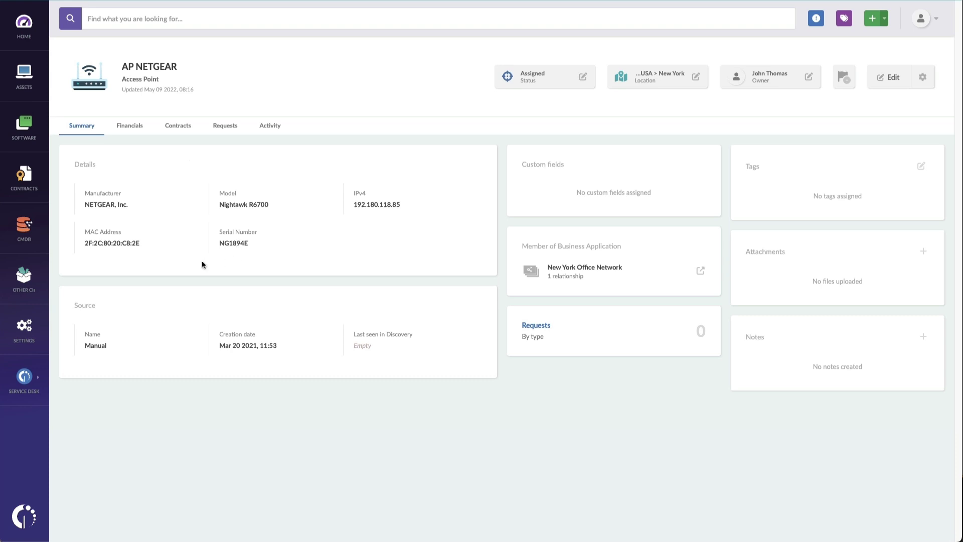
drag(161, 246, 73, 239)
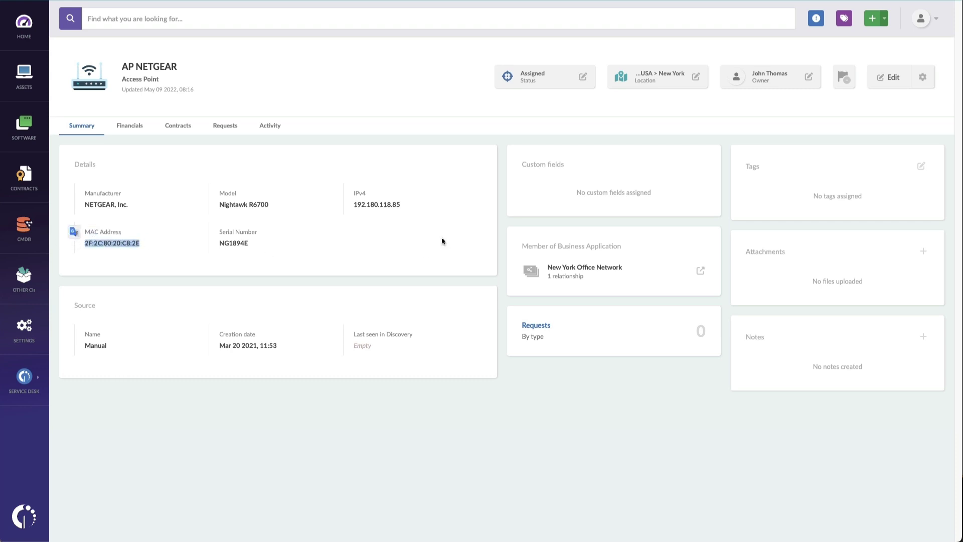
drag(424, 209, 317, 209)
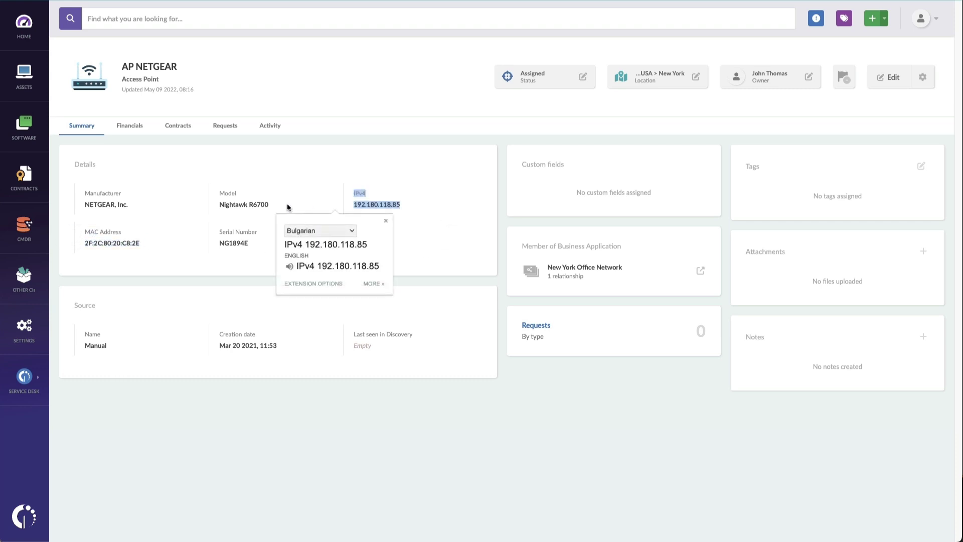
click(253, 224)
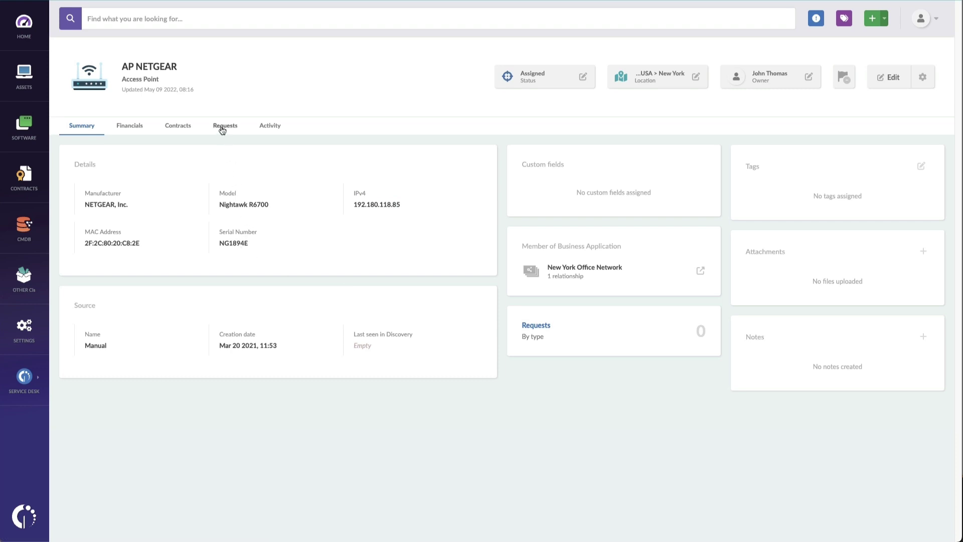
Search 'aws' and filter the assets to the InvGate AWS Account's 357 assets.
click(150, 20)
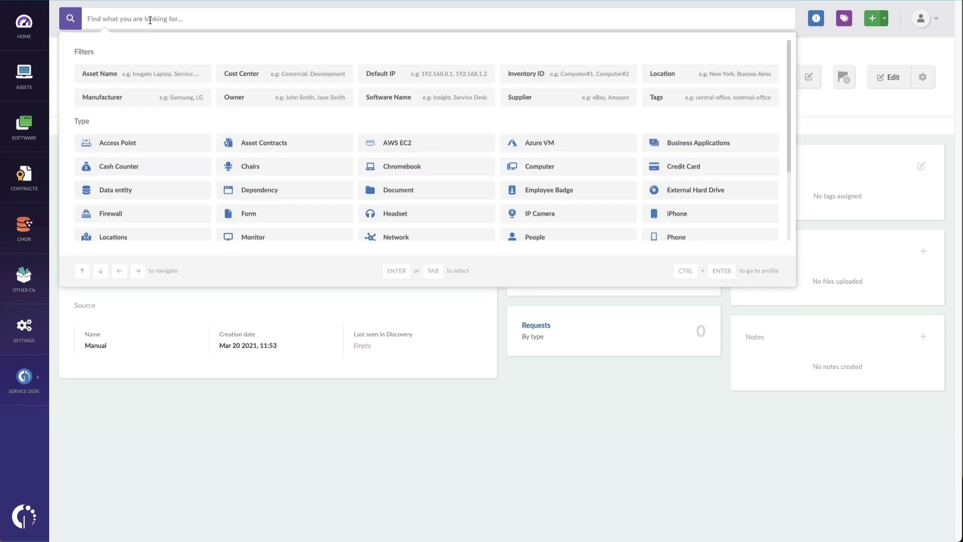
text(aws)
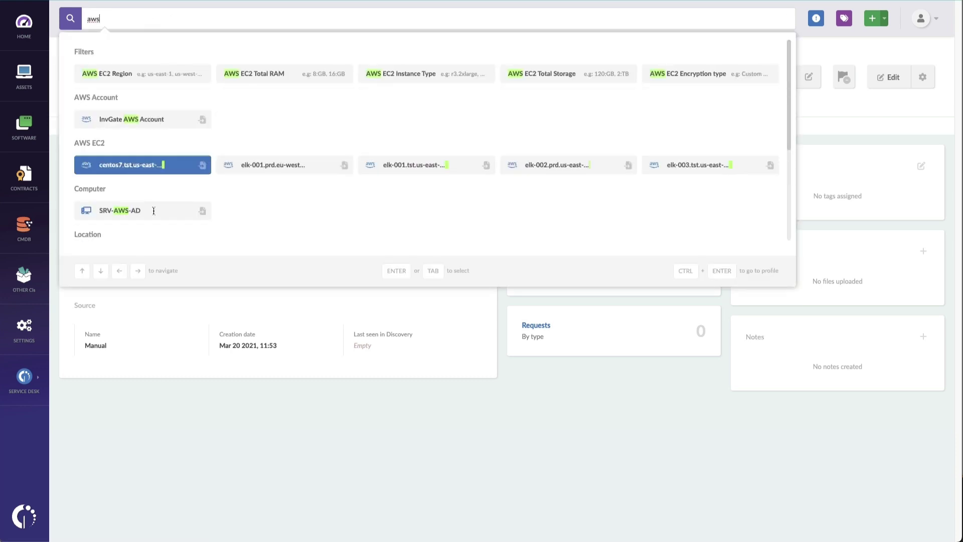
key(Return)
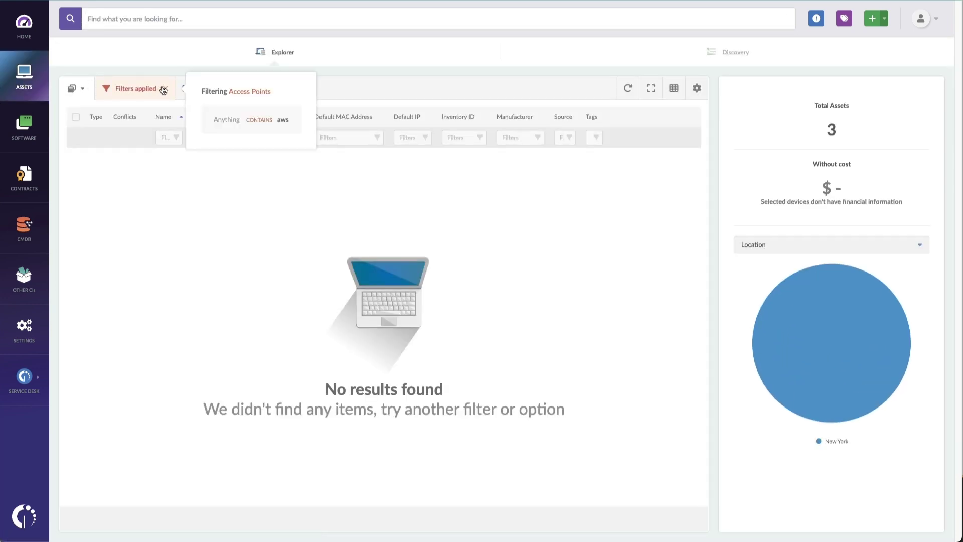
click(165, 88)
click(158, 18)
text(aws)
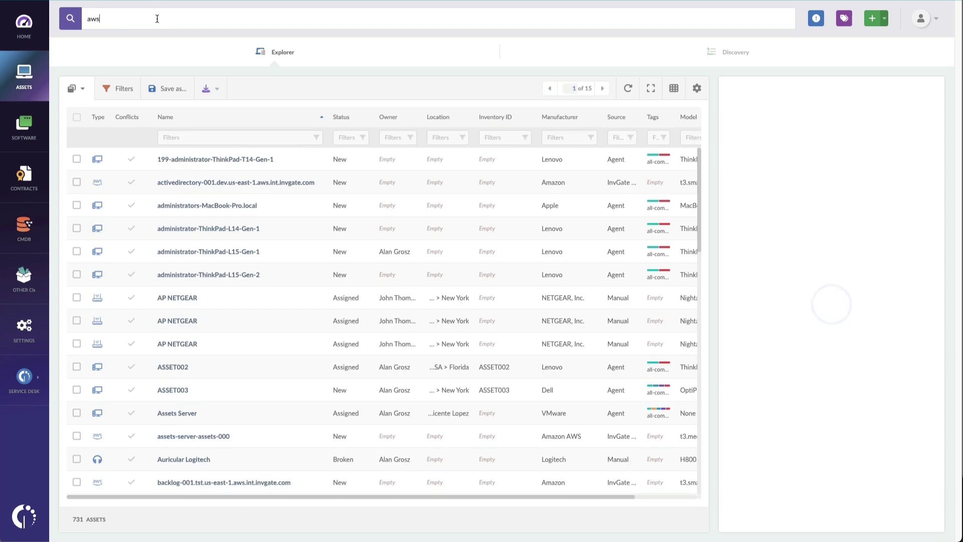
click(135, 120)
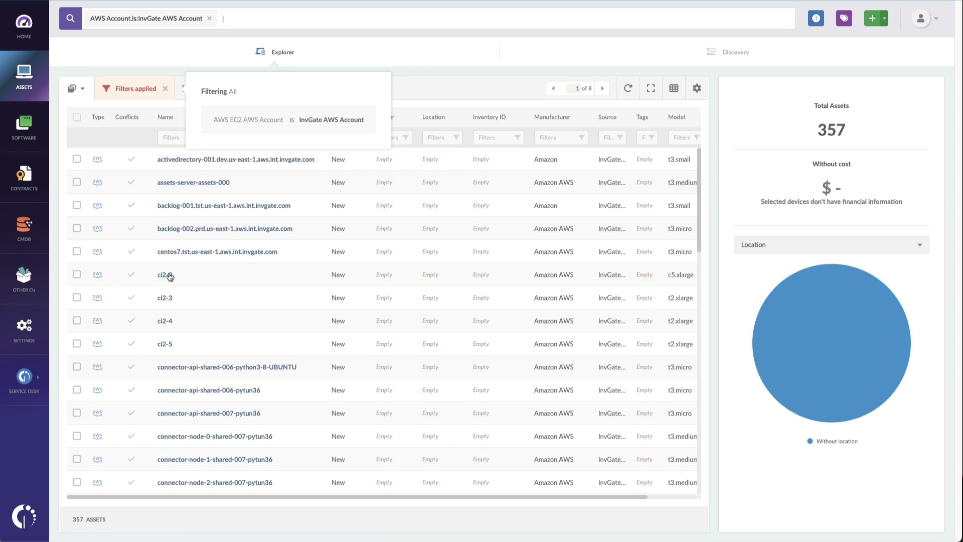
Open the ci2-2 EC2 instance and point out its Ubuntu operating system.
click(166, 271)
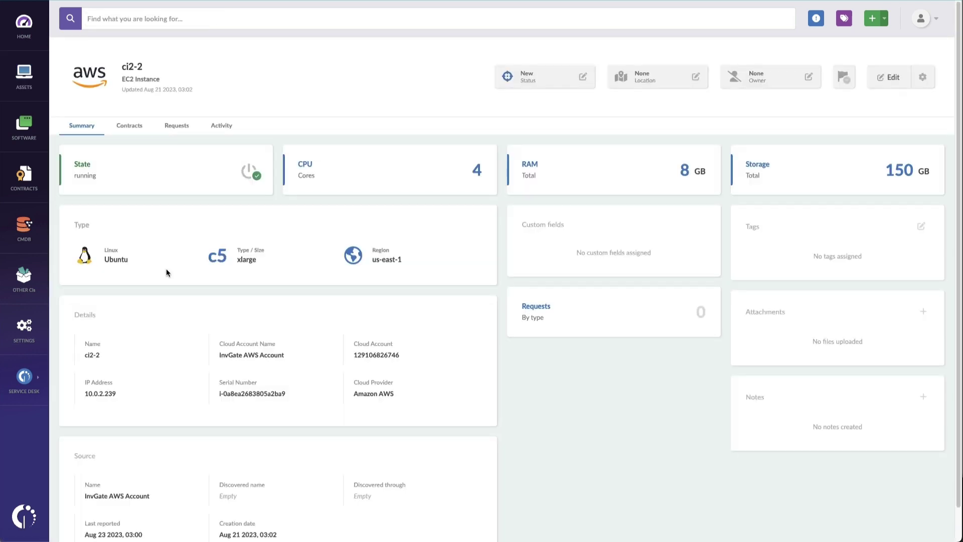
drag(173, 262, 116, 260)
click(155, 262)
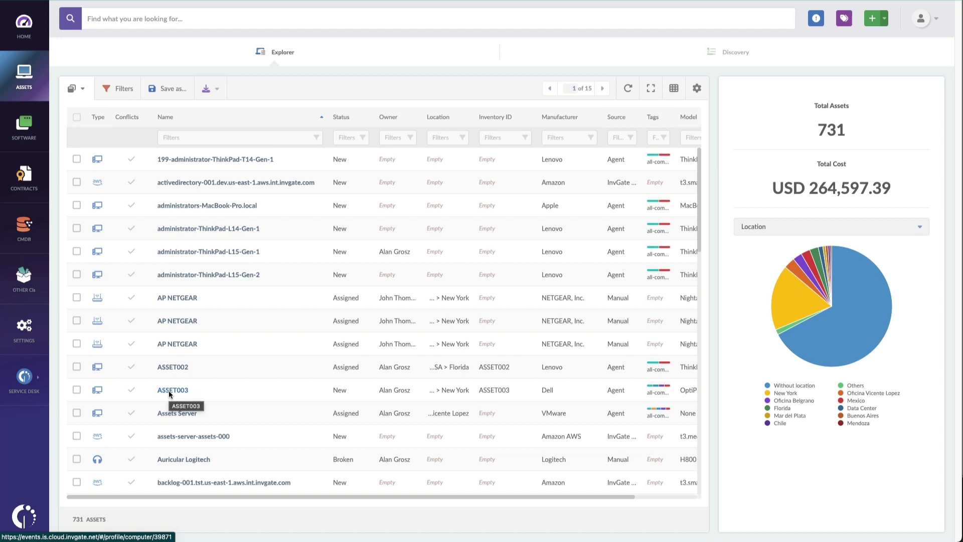
Open ASSET003 and list its requests: 'AWS needs to return 15 units' open, 'Security Definition Update' closed.
click(168, 390)
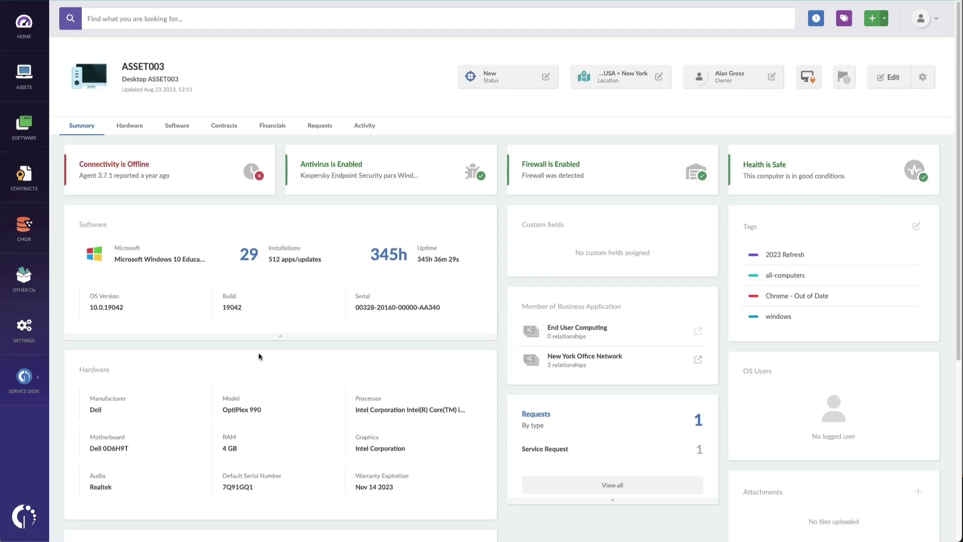
click(327, 129)
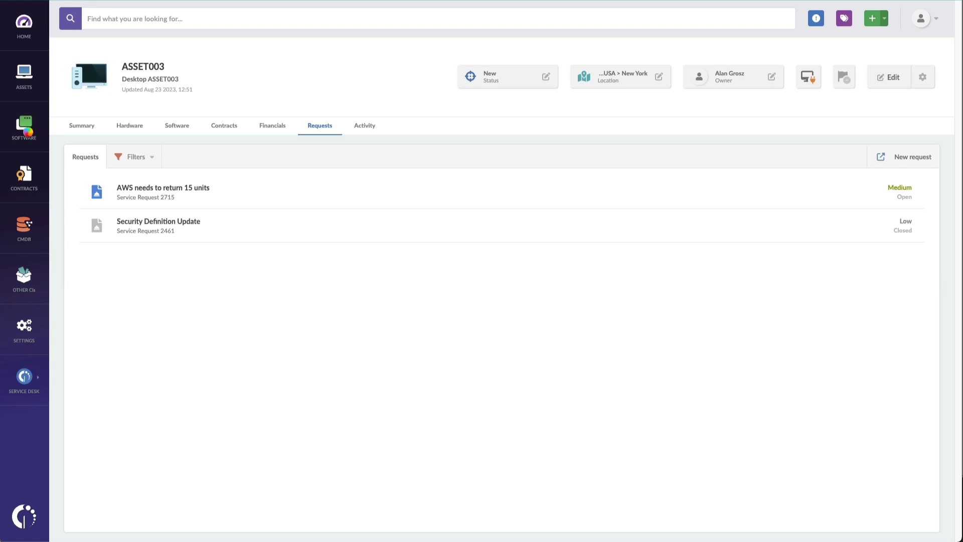
Browse the software inventory and look at the Acrobat Reader details before returning to the list.
click(28, 132)
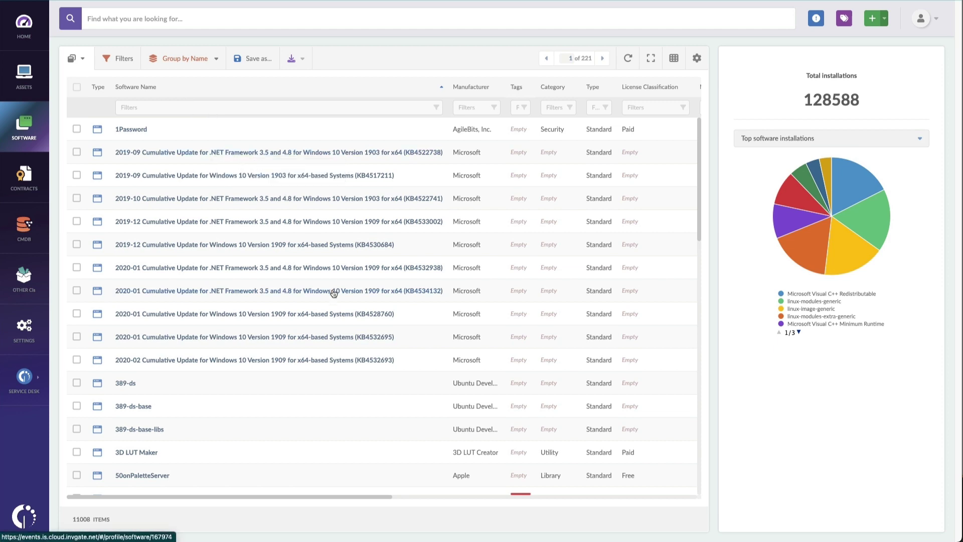
scroll(380, 348, down, 1)
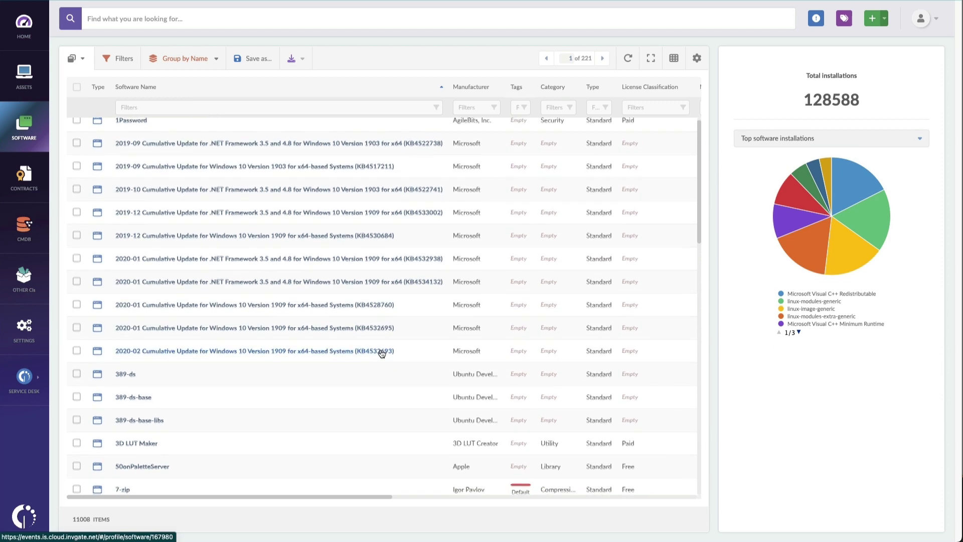
scroll(382, 353, down, 15)
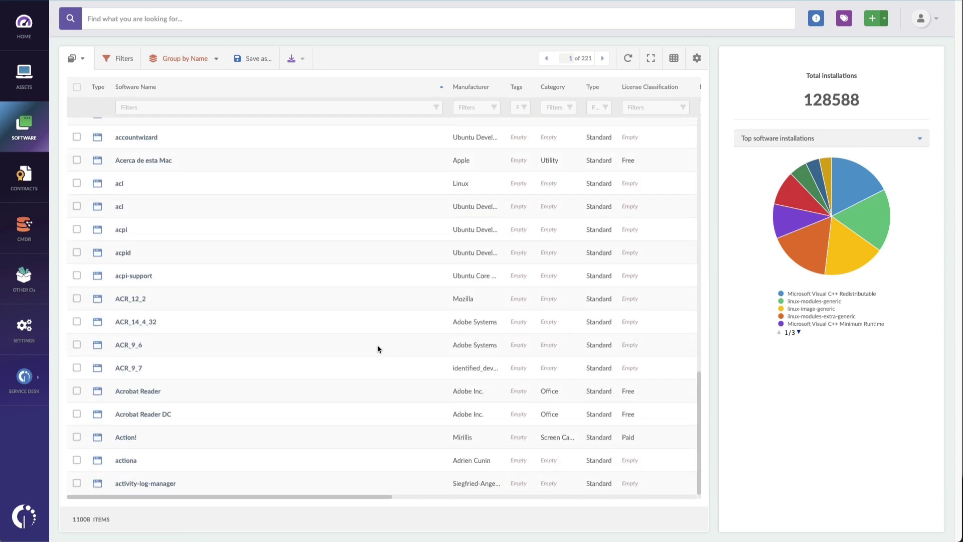
click(148, 392)
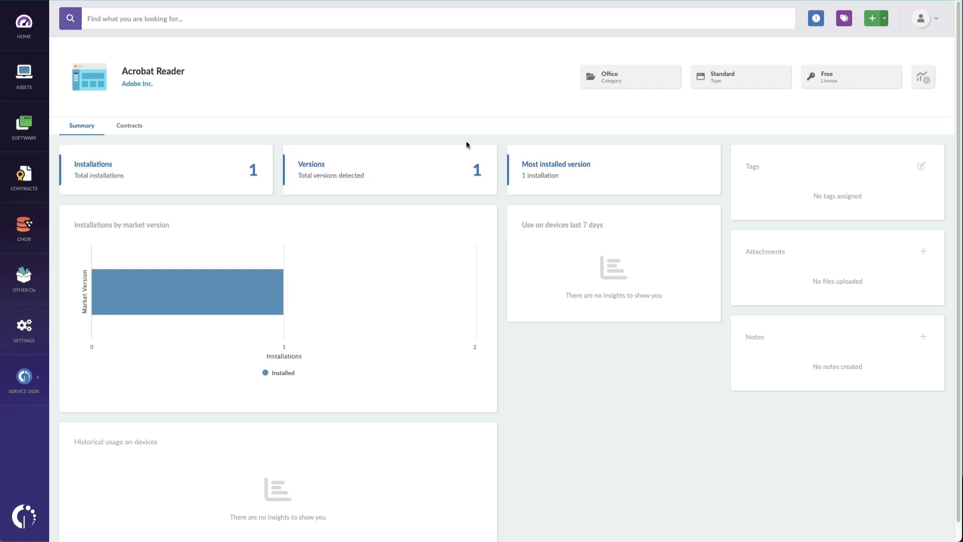
click(35, 134)
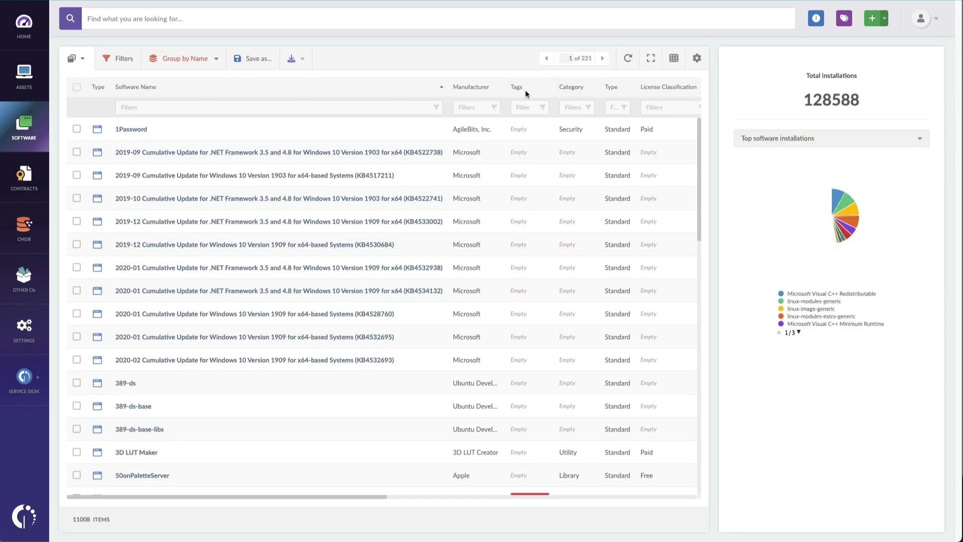
Sort the software list by Metering and filter Software Name with 'noteb'.
drag(382, 497, 508, 496)
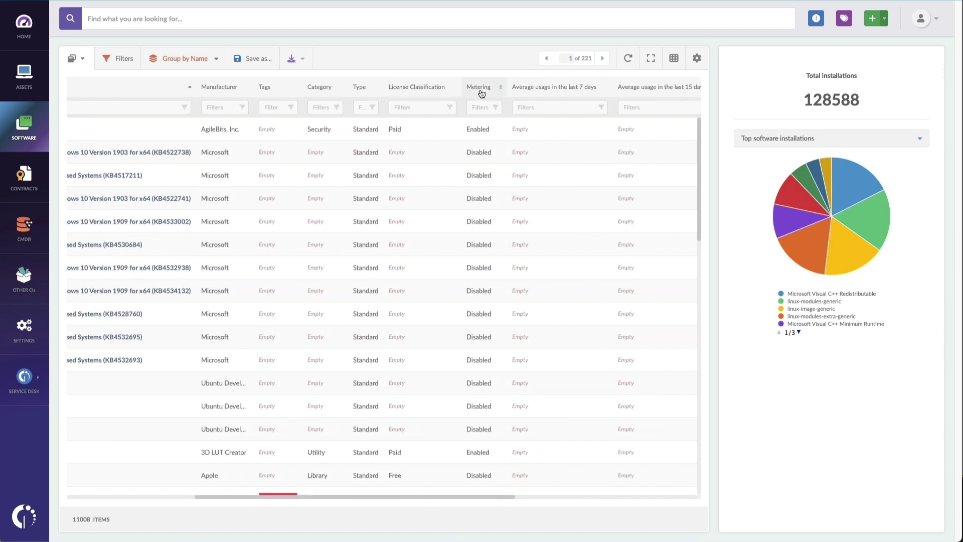
click(480, 90)
drag(418, 496, 231, 499)
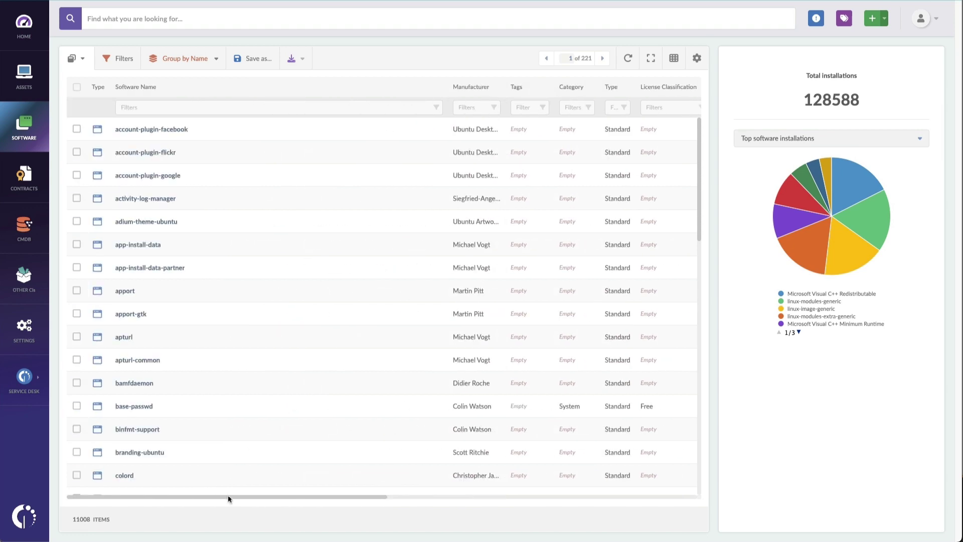
scroll(216, 428, down, 10)
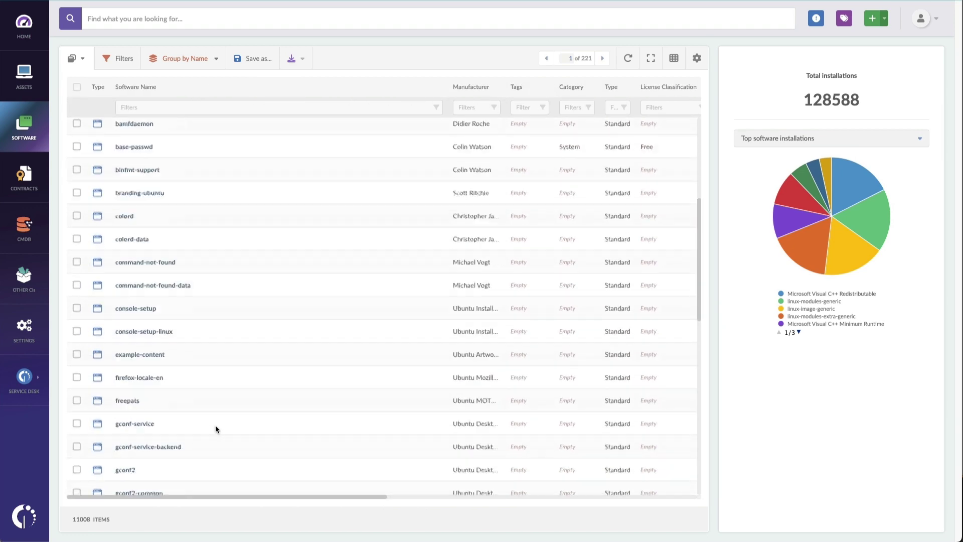
scroll(216, 425, down, 7)
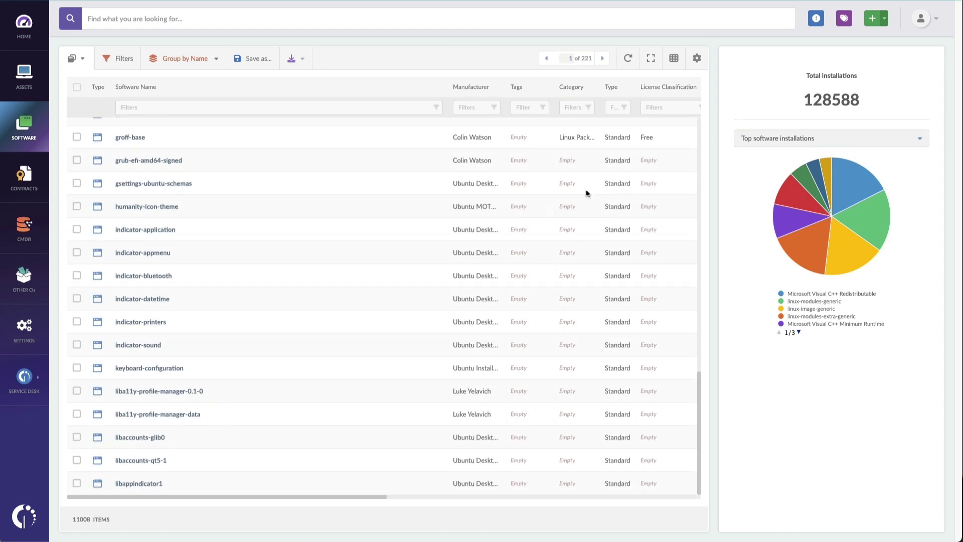
text(noteb)
Open the Notepad++ profile, review its usage charts, and show its Contracts tab with 0 contracts.
click(134, 153)
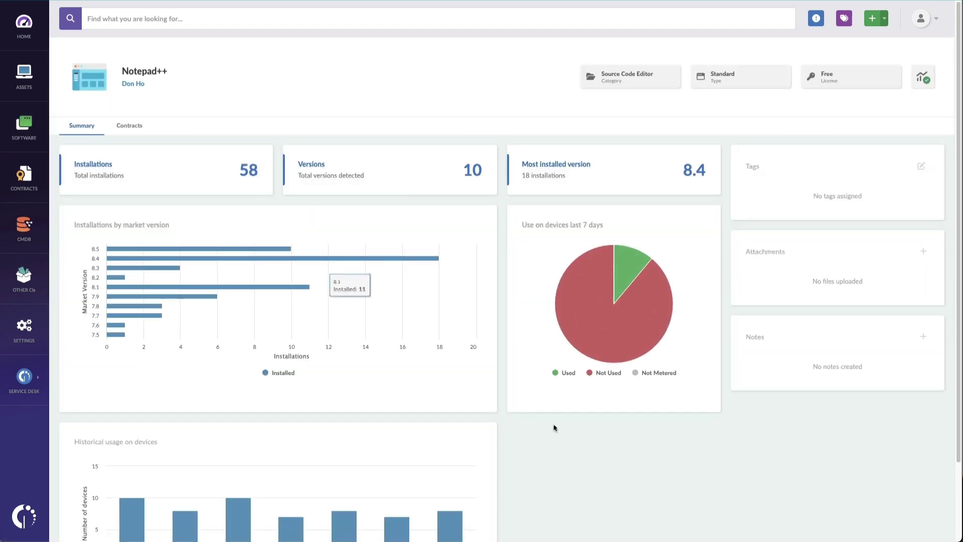
mouse_move(613, 328)
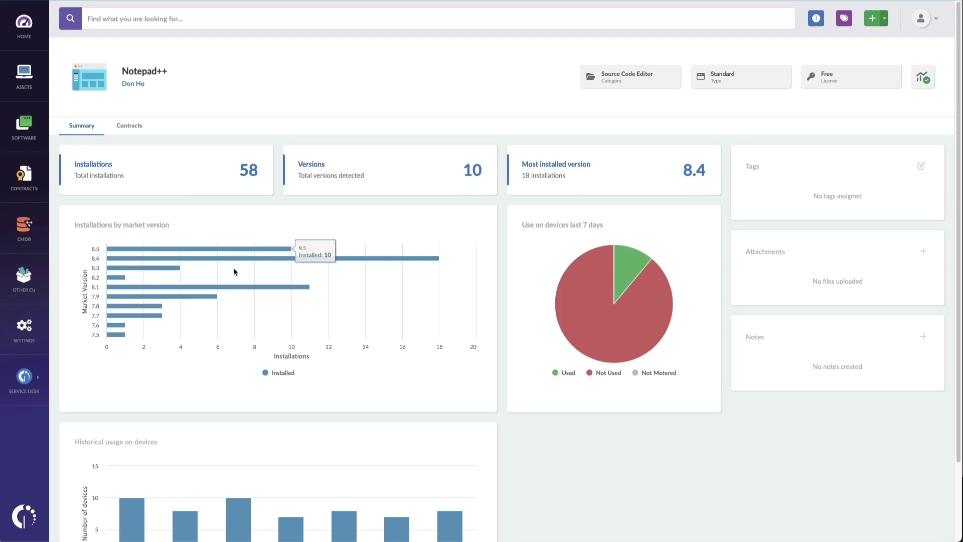
scroll(387, 387, down, 2)
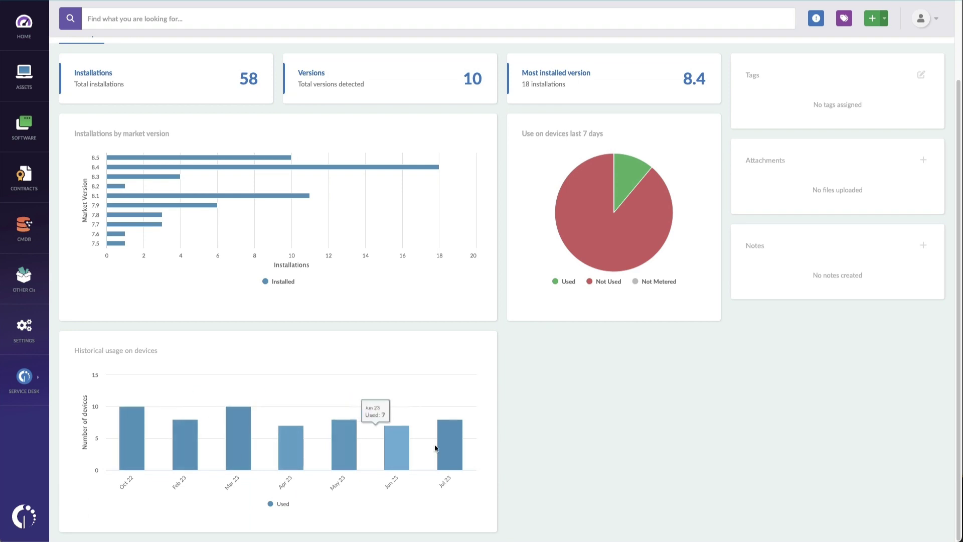
scroll(546, 424, up, 2)
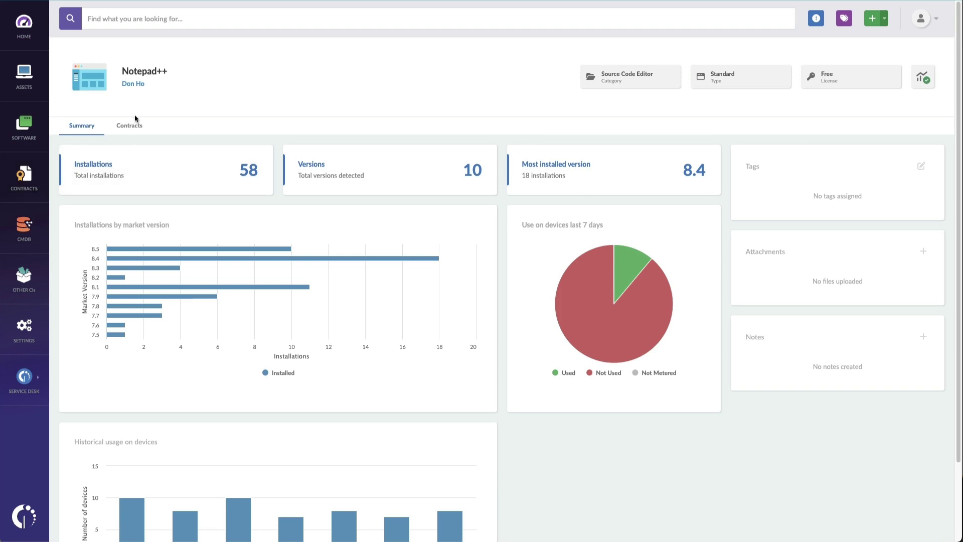
click(133, 128)
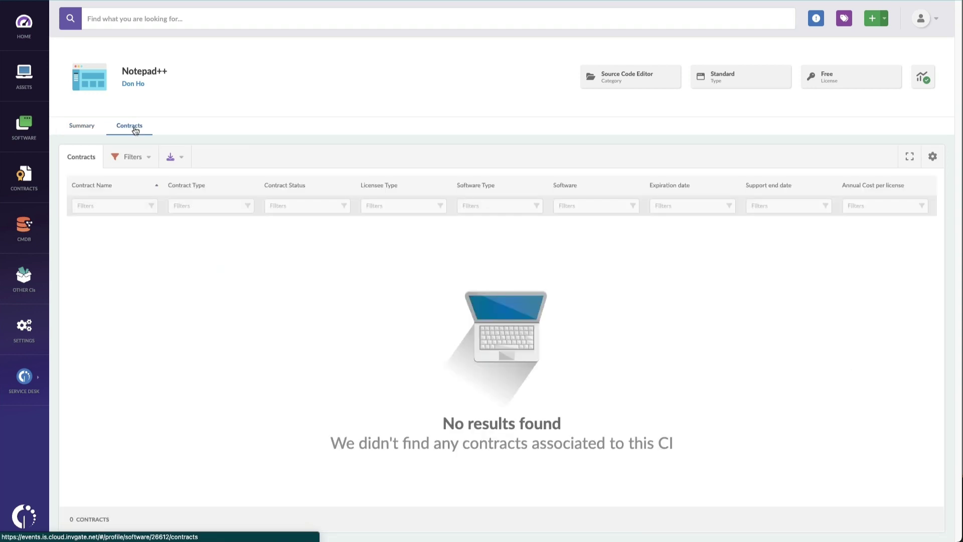
Review the Microsoft O365 contract summary, then show the CMDB's 7 business applications.
click(33, 181)
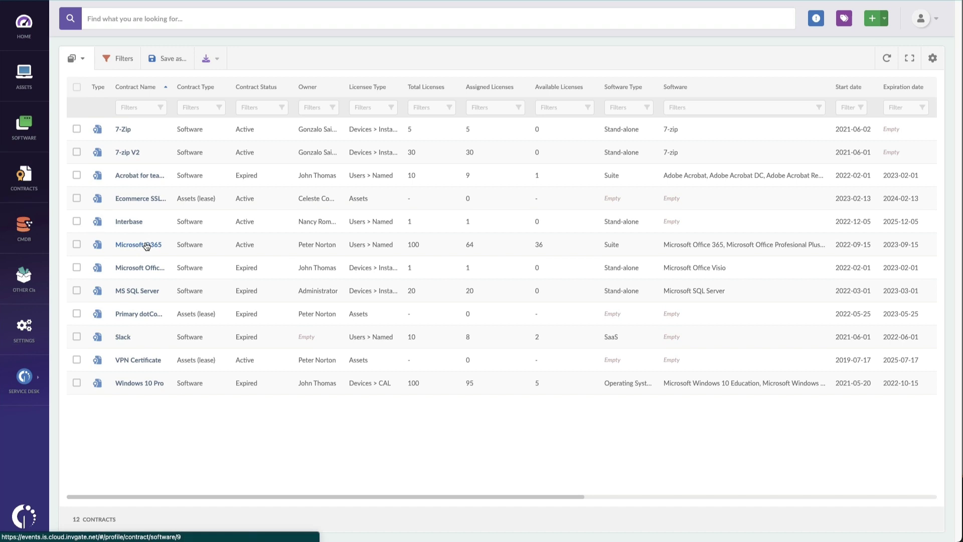
click(146, 245)
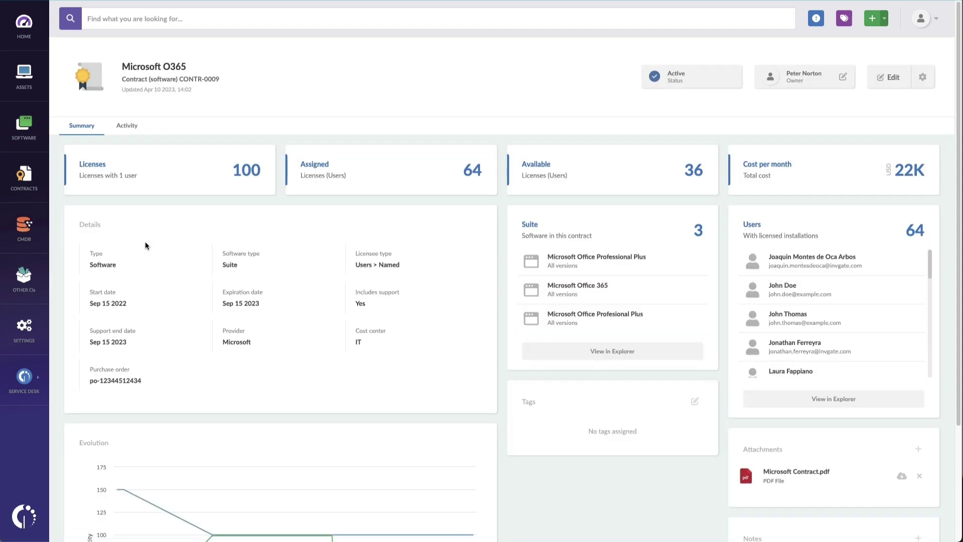
scroll(312, 365, down, 3)
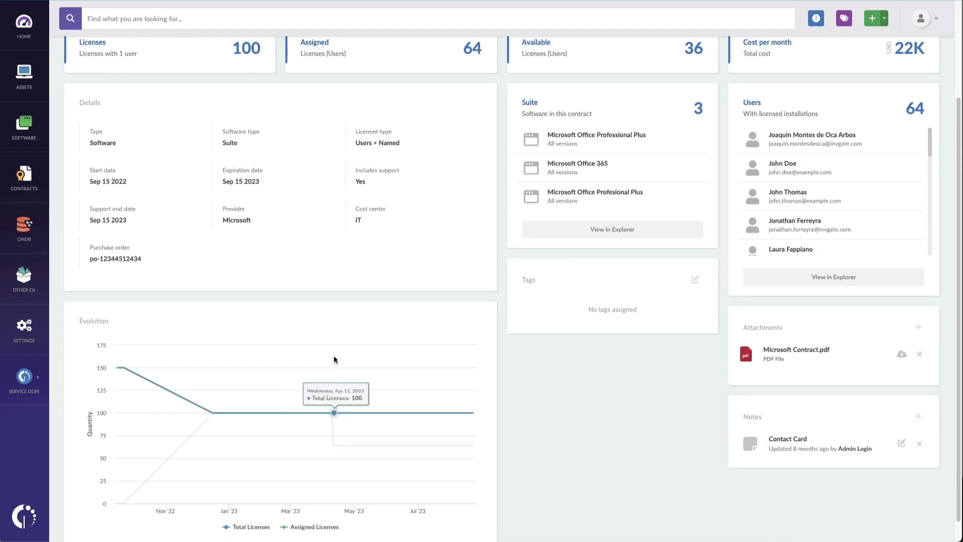
scroll(330, 355, up, 1)
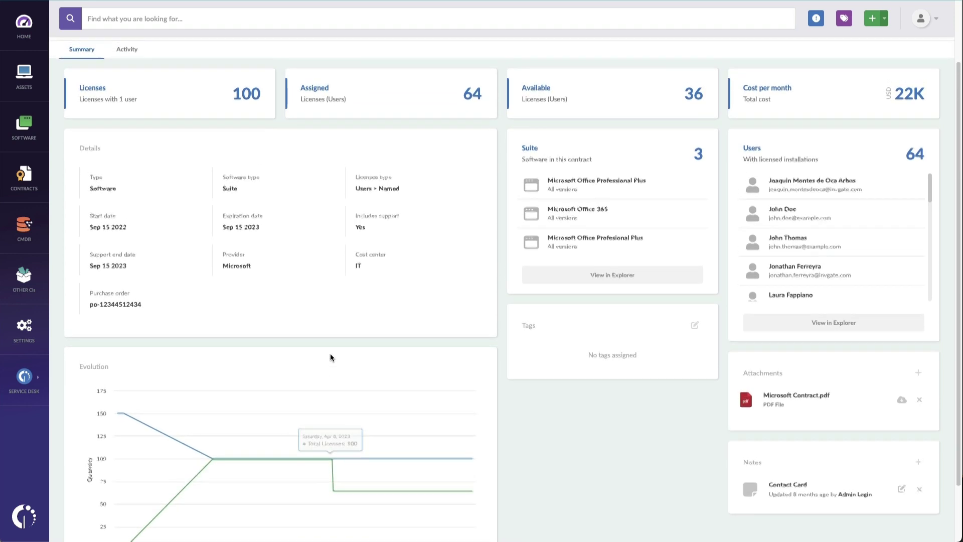
scroll(330, 357, up, 2)
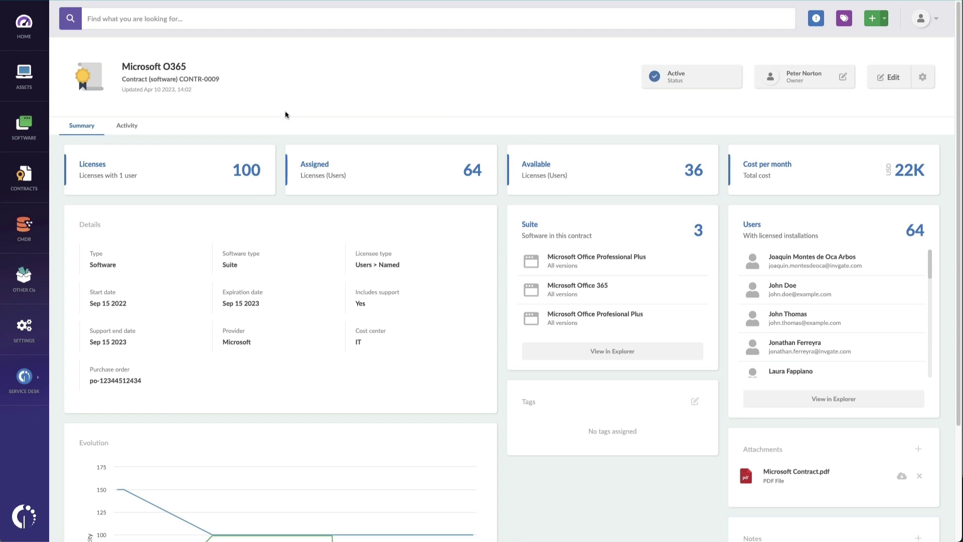
click(20, 240)
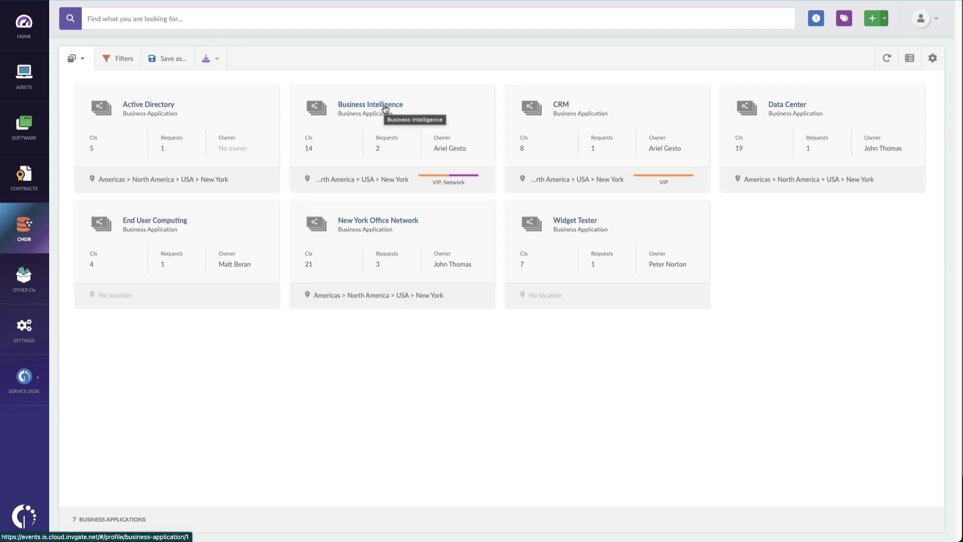
Open Business Intelligence, view its CMDB diagram full-screen, and note the USD 86K total cost.
click(385, 106)
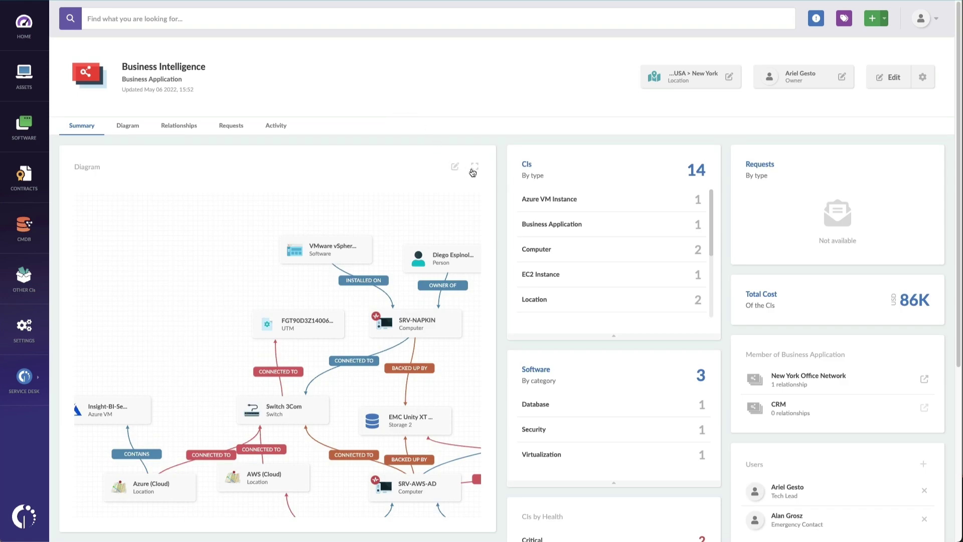
click(475, 167)
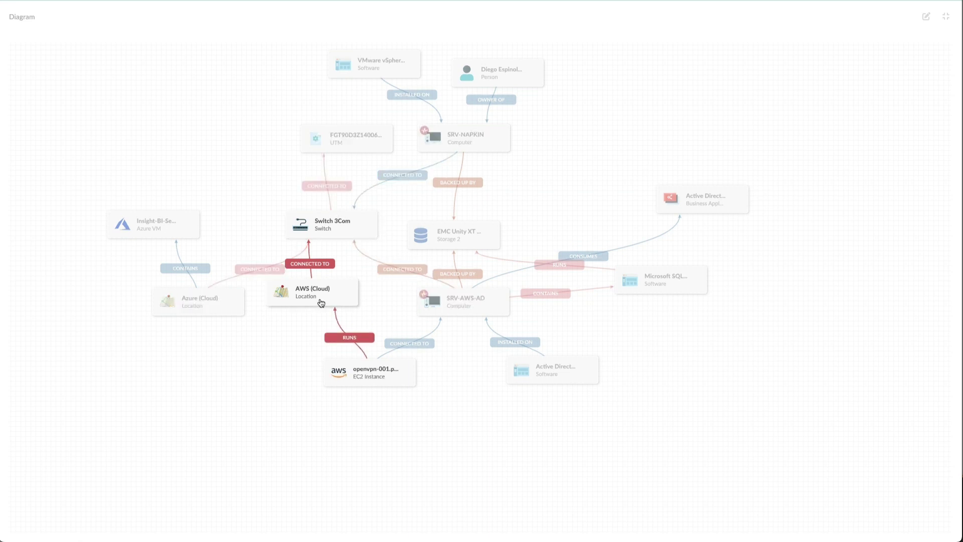
click(944, 19)
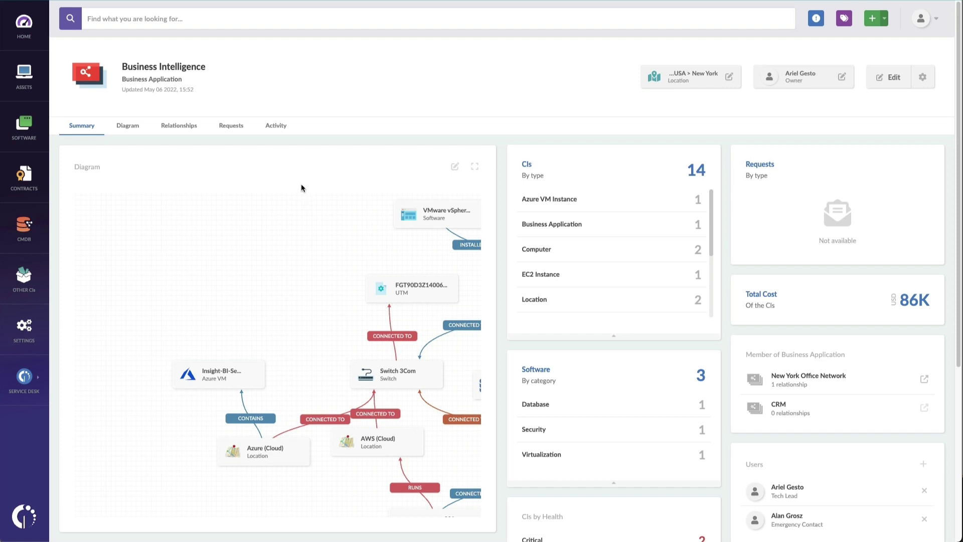
drag(889, 300, 936, 304)
click(936, 304)
Check Business Intelligence's requests and relationships, then show its diagram with change history.
click(239, 130)
click(173, 127)
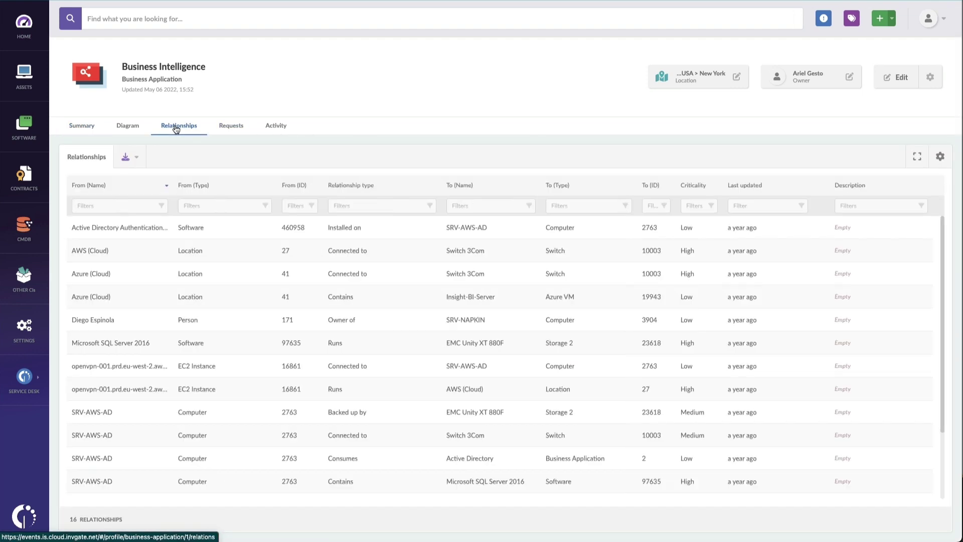
click(134, 130)
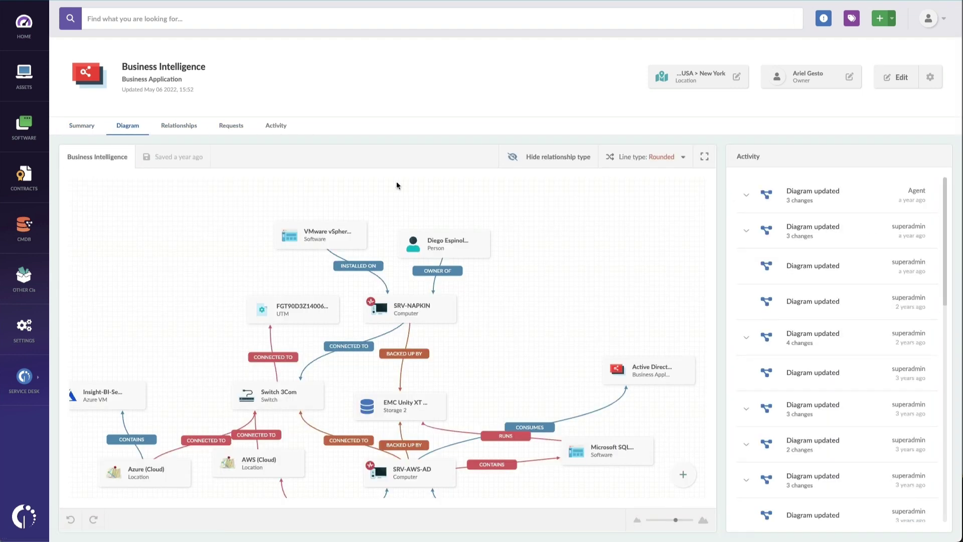